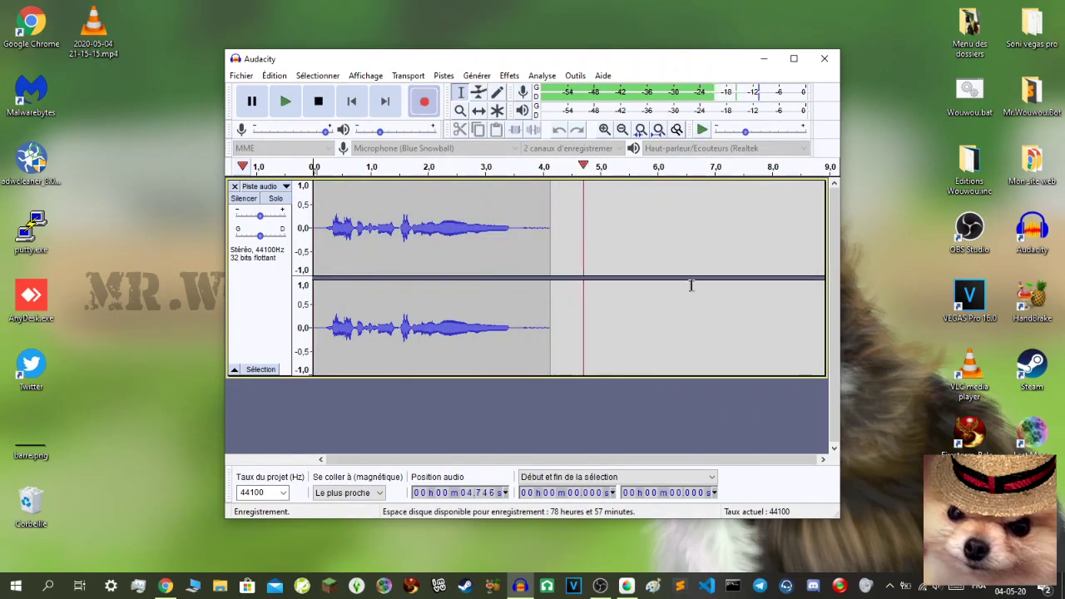
# Minimize the Audacity window holding the four-second voice clip to reveal the desktop
pyautogui.click(757, 67)
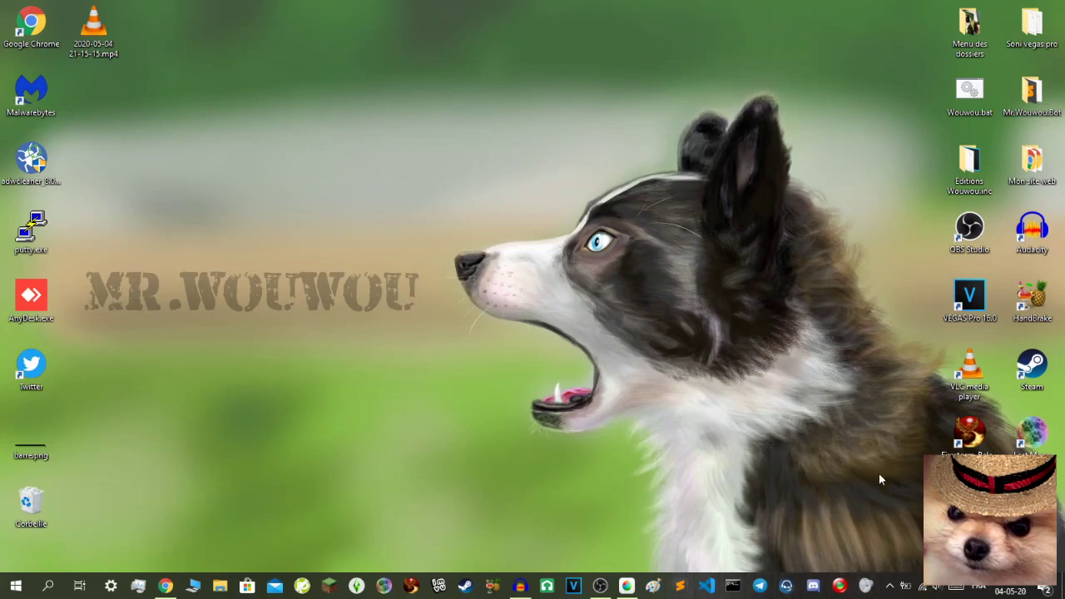
# View 1588538970316.png from Soni vegas pro > Saves projets in Photos, then close it
pyautogui.doubleClick(1032, 31)
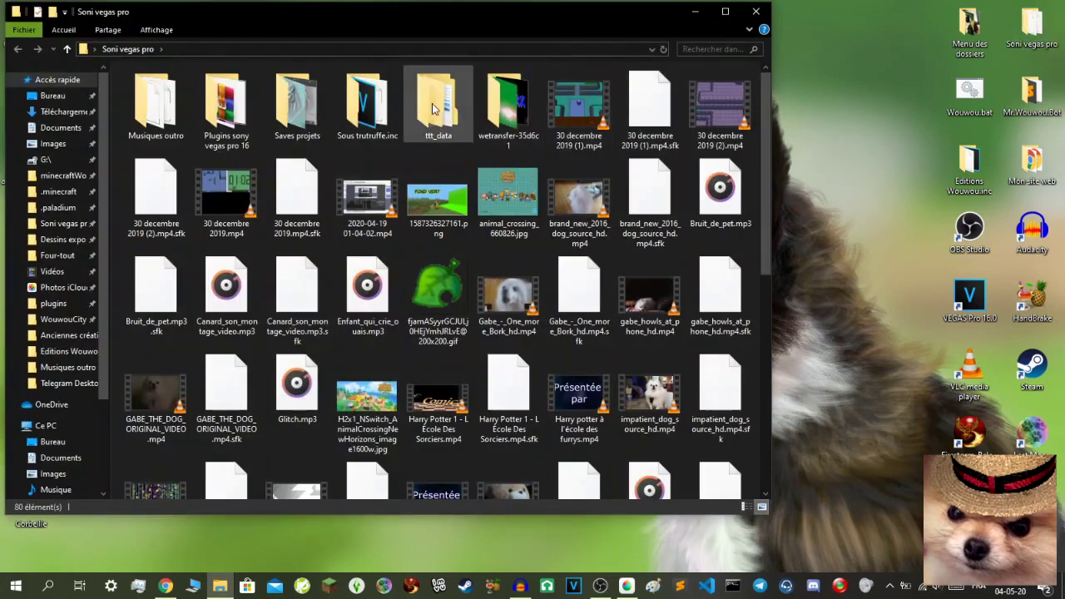
pyautogui.doubleClick(297, 104)
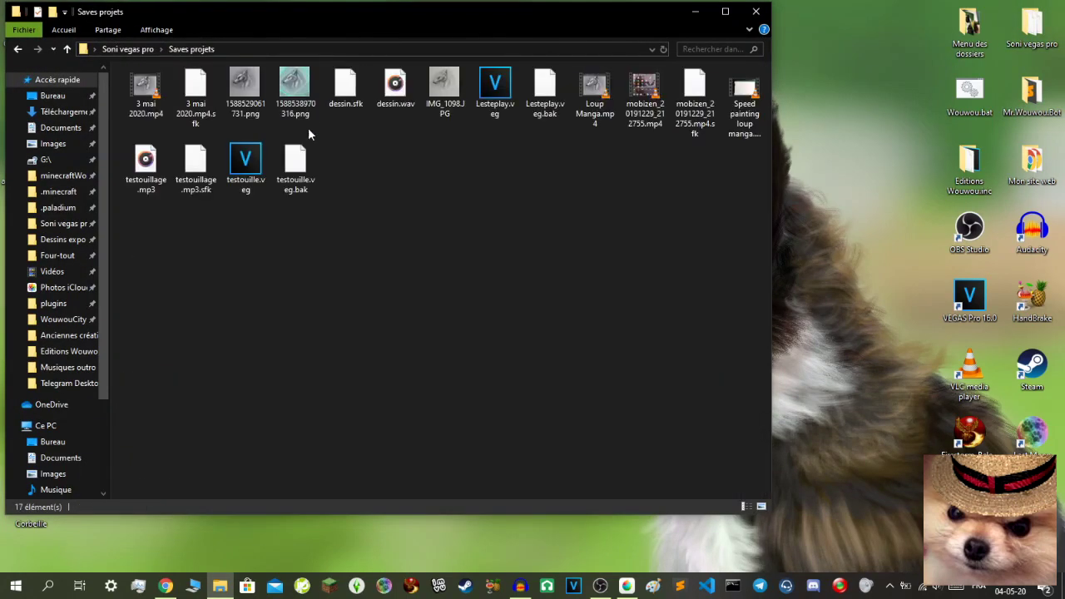
pyautogui.click(308, 98)
pyautogui.doubleClick(308, 98)
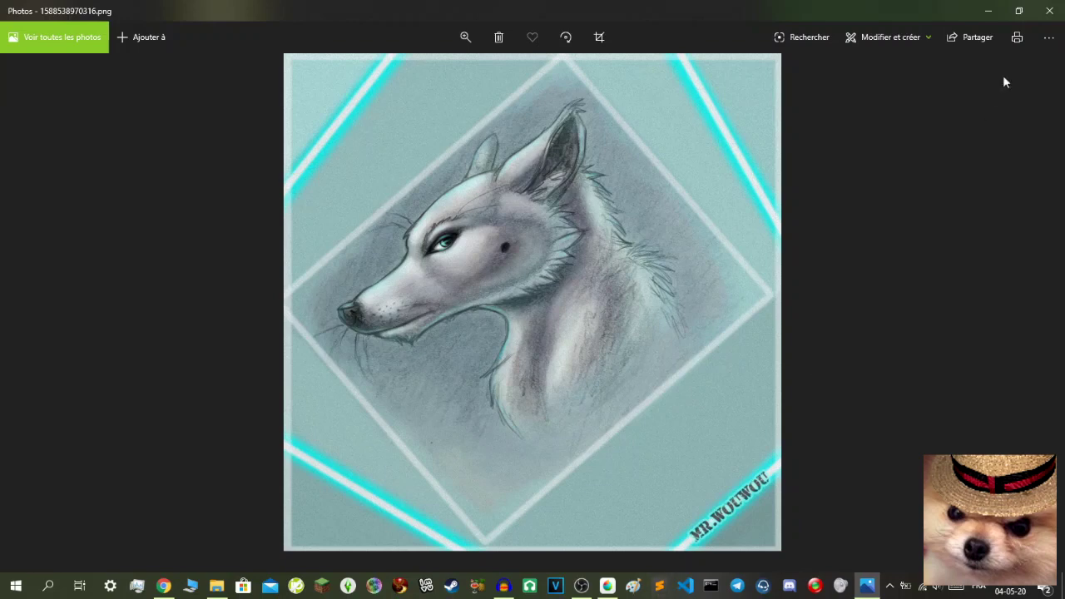
pyautogui.click(1049, 11)
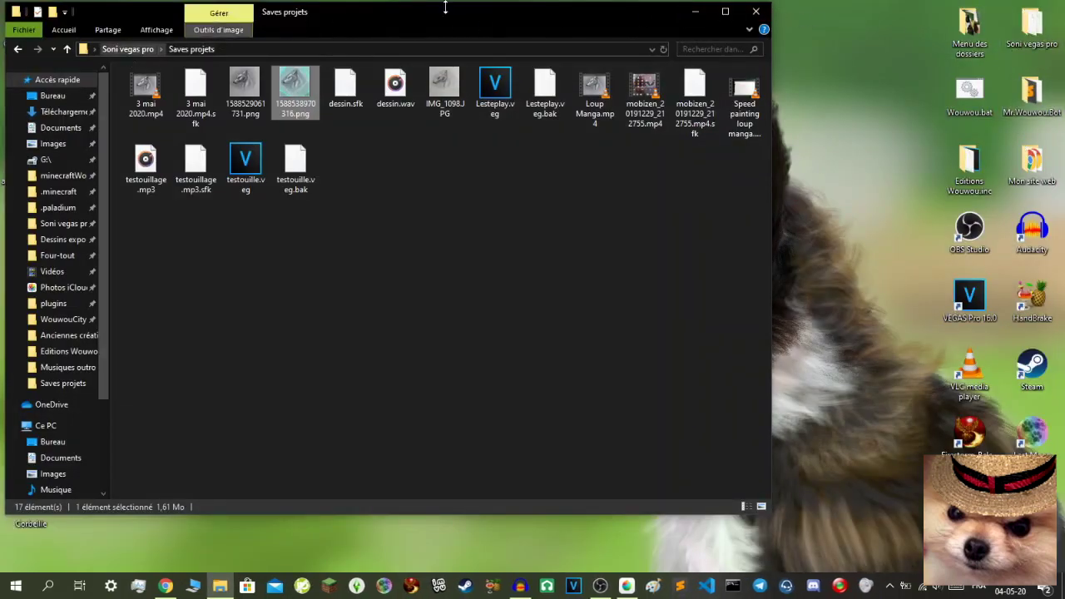
# Close Saves projets and browse Menu des dossiers > Dessins expo
pyautogui.click(756, 12)
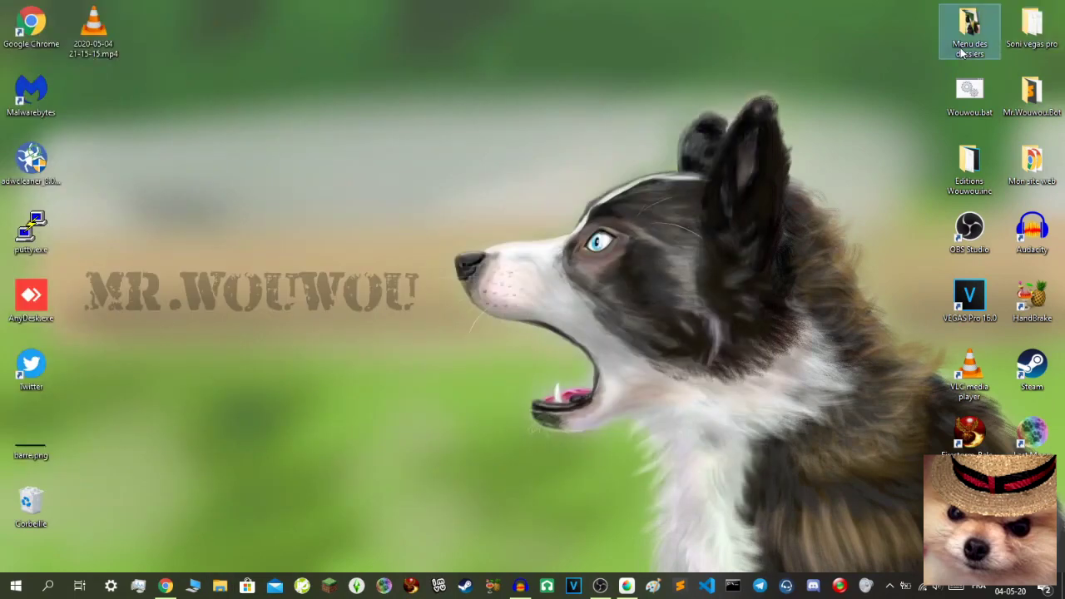
pyautogui.doubleClick(970, 34)
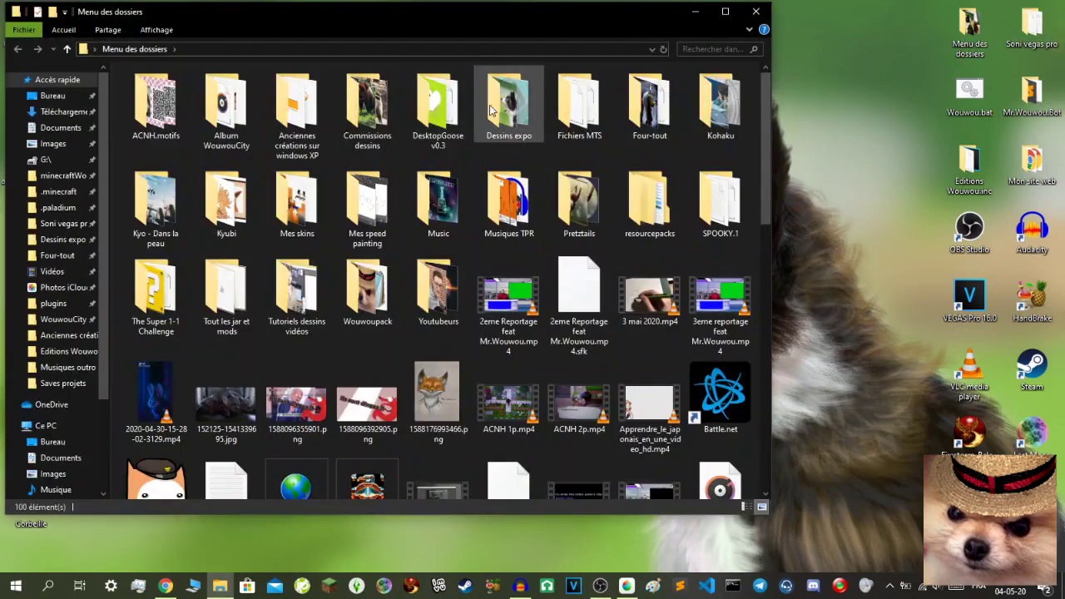
pyautogui.doubleClick(493, 107)
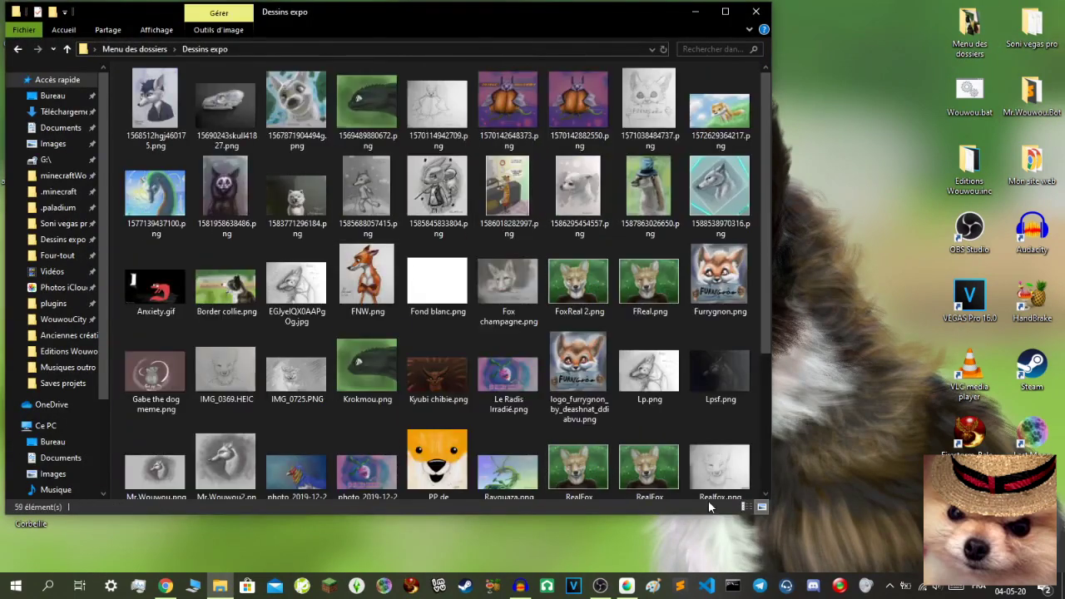
pyautogui.scroll(-2, 675, 409)
pyautogui.scroll(2, 507, 333)
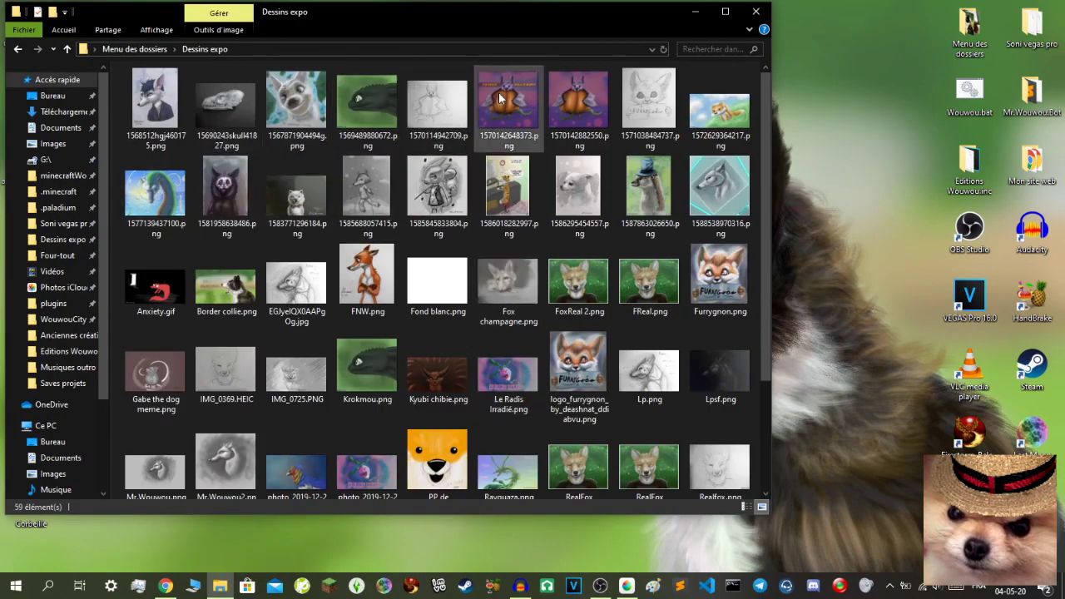
# Preview the neon-framed wolf, select Border collie.png and 1577139437100.png, then minimize Explorer
pyautogui.doubleClick(720, 194)
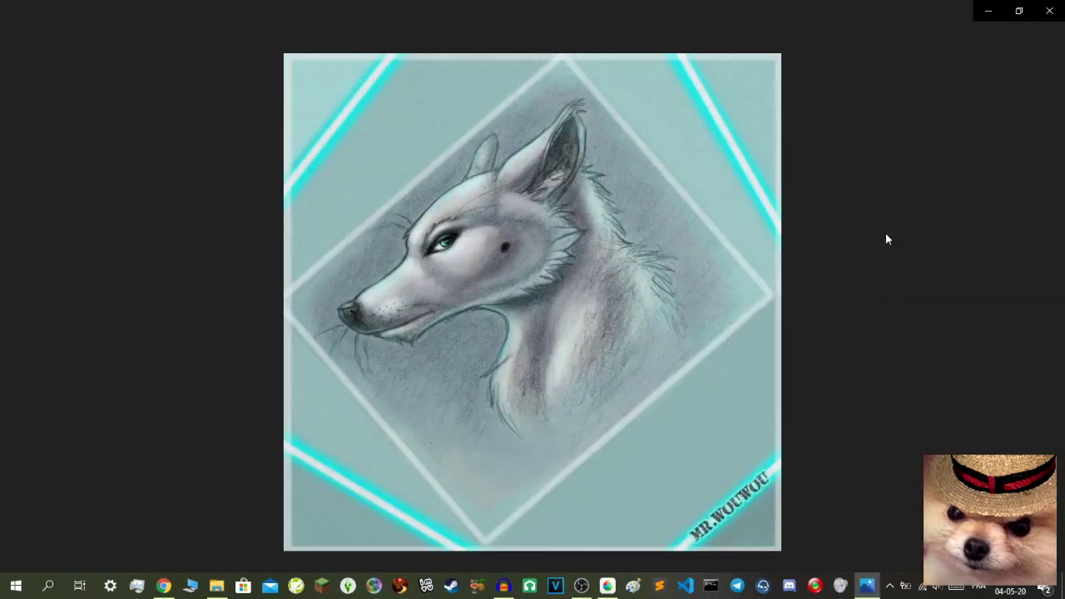
pyautogui.click(987, 11)
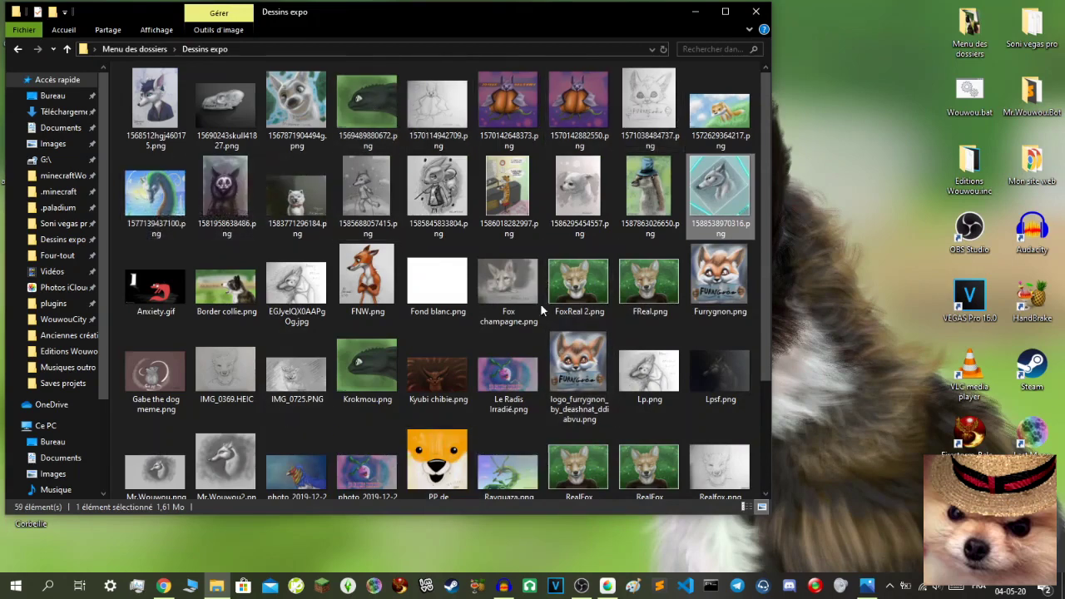
pyautogui.click(210, 302)
pyautogui.moveTo(225, 287)
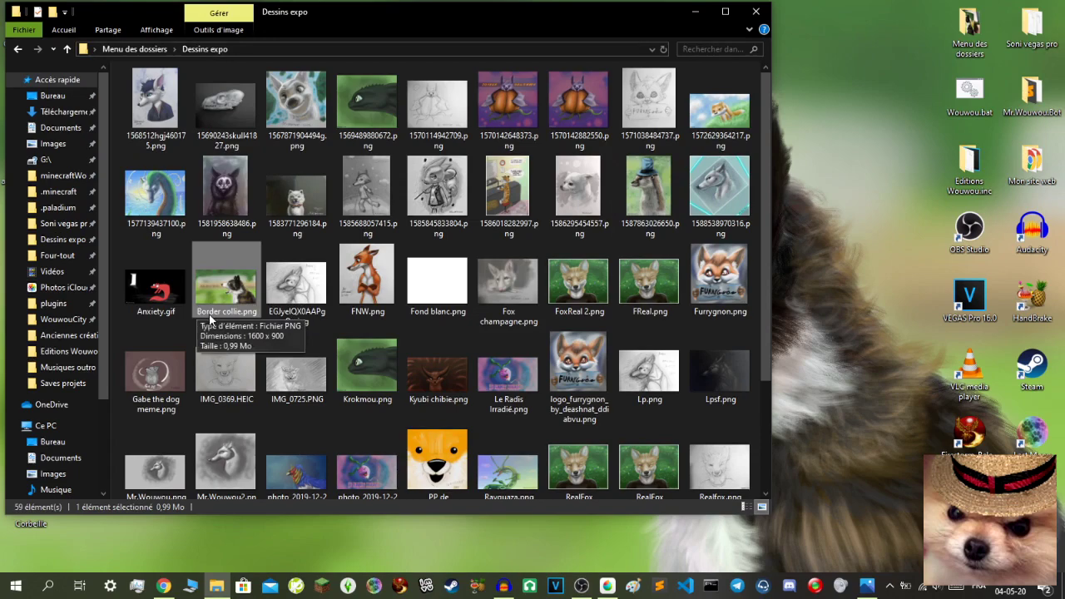
pyautogui.click(171, 216)
pyautogui.click(220, 307)
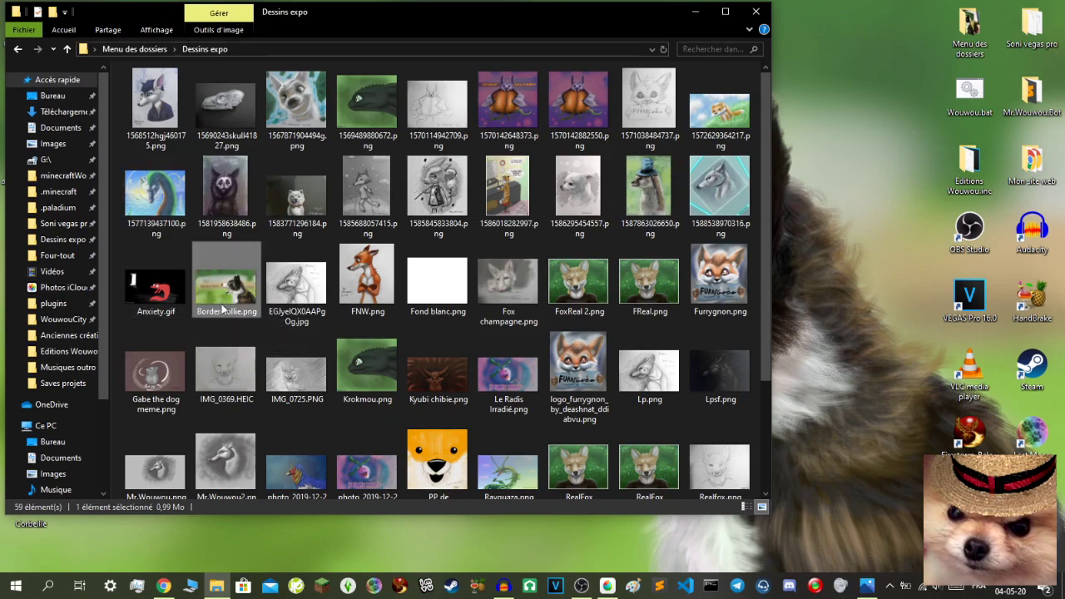
pyautogui.click(695, 12)
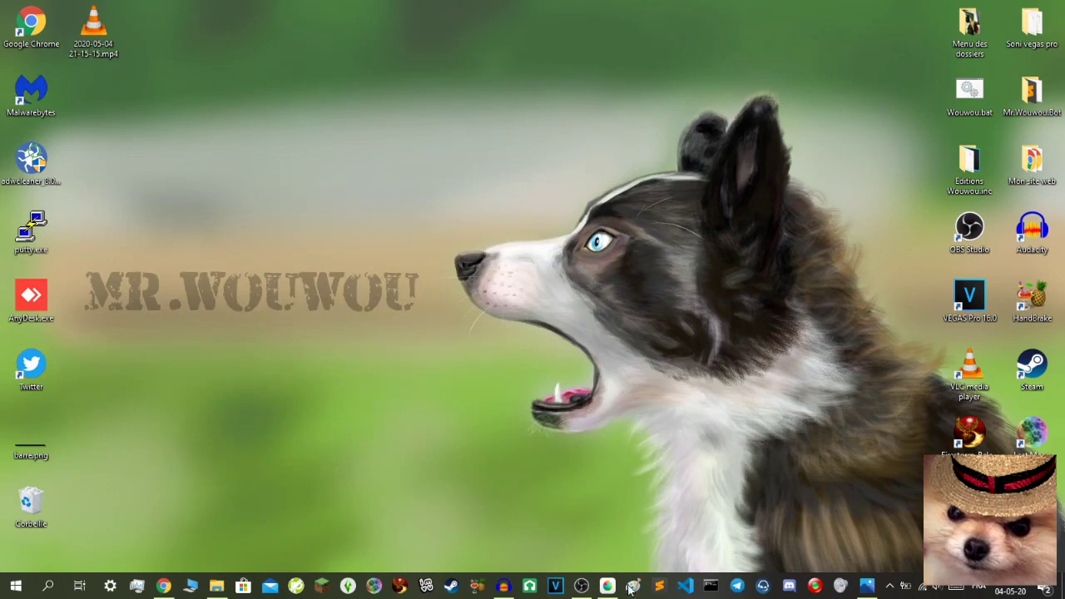
pyautogui.moveTo(502, 586)
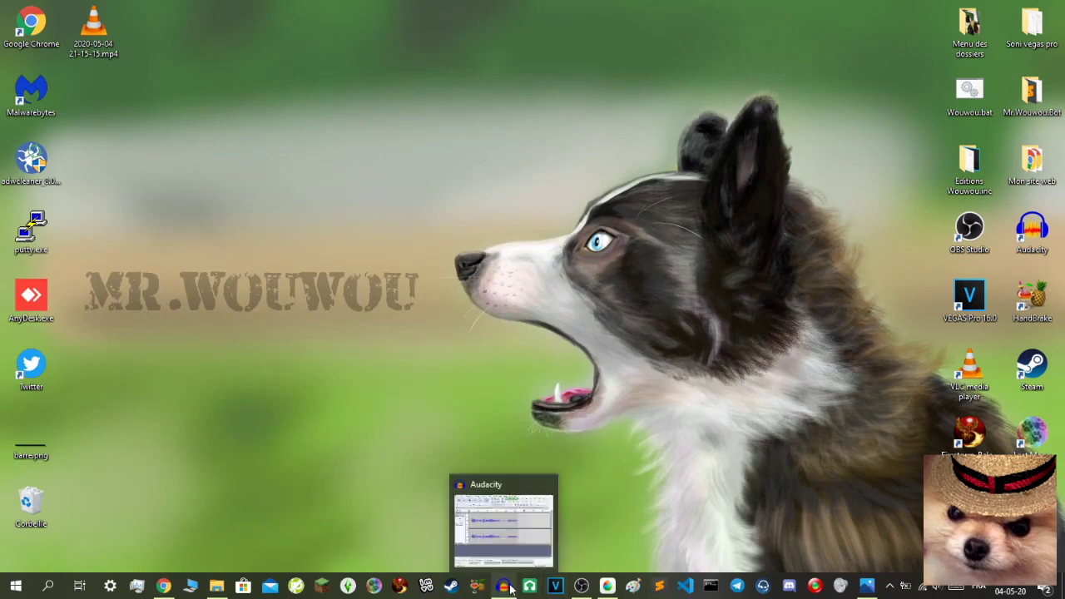
# Check OBS, then bring MediBang Paint Pro forward and show the black Layer1 background
pyautogui.click(581, 587)
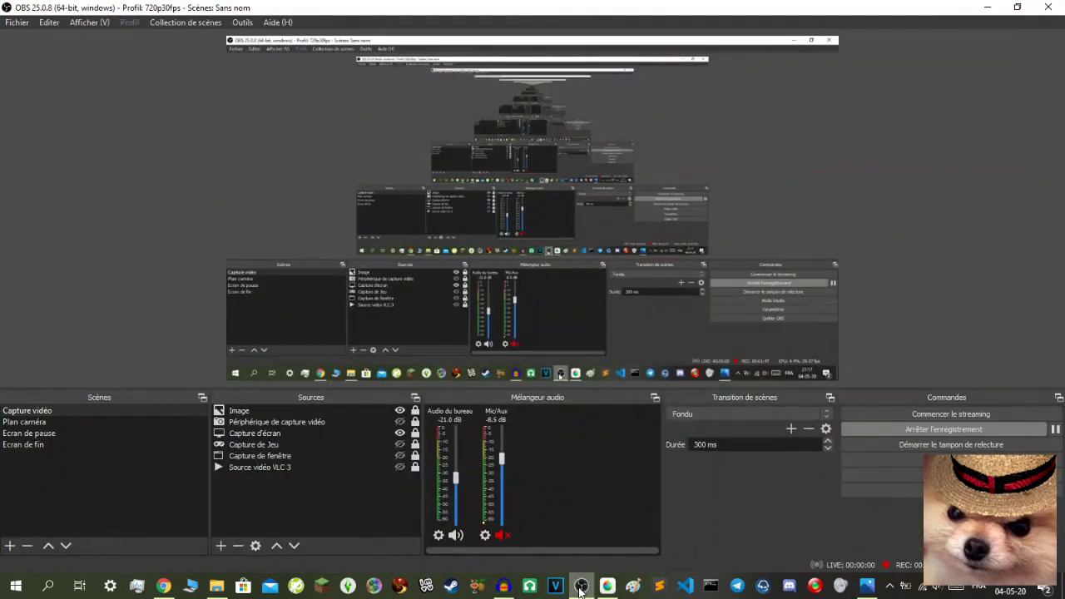
pyautogui.click(581, 587)
pyautogui.click(608, 587)
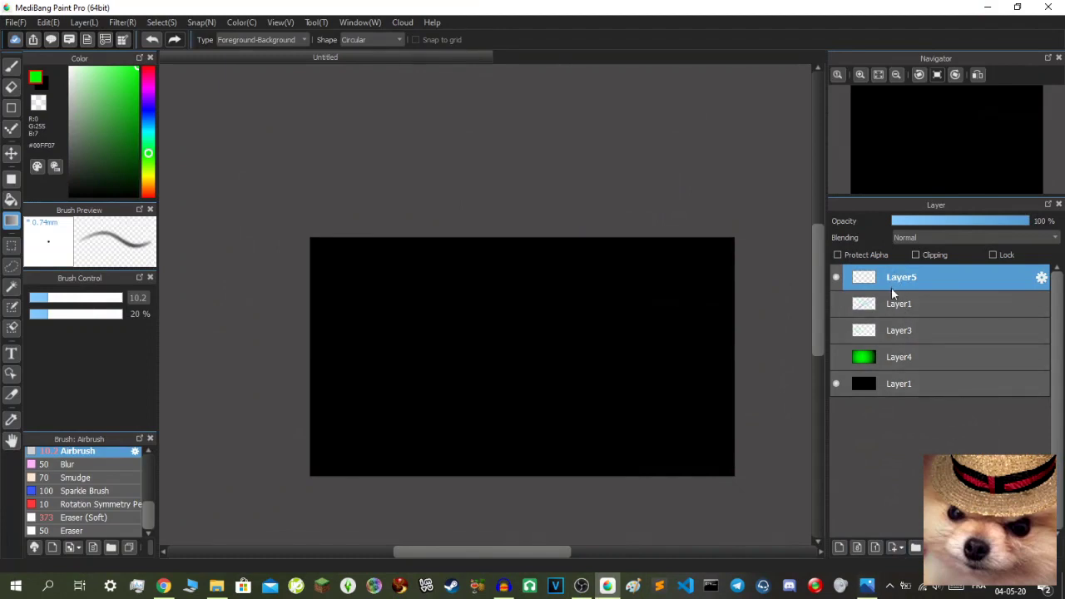
pyautogui.click(836, 384)
# Set the Shape Brush to Line mode with cyan as the drawing colour
pyautogui.click(12, 108)
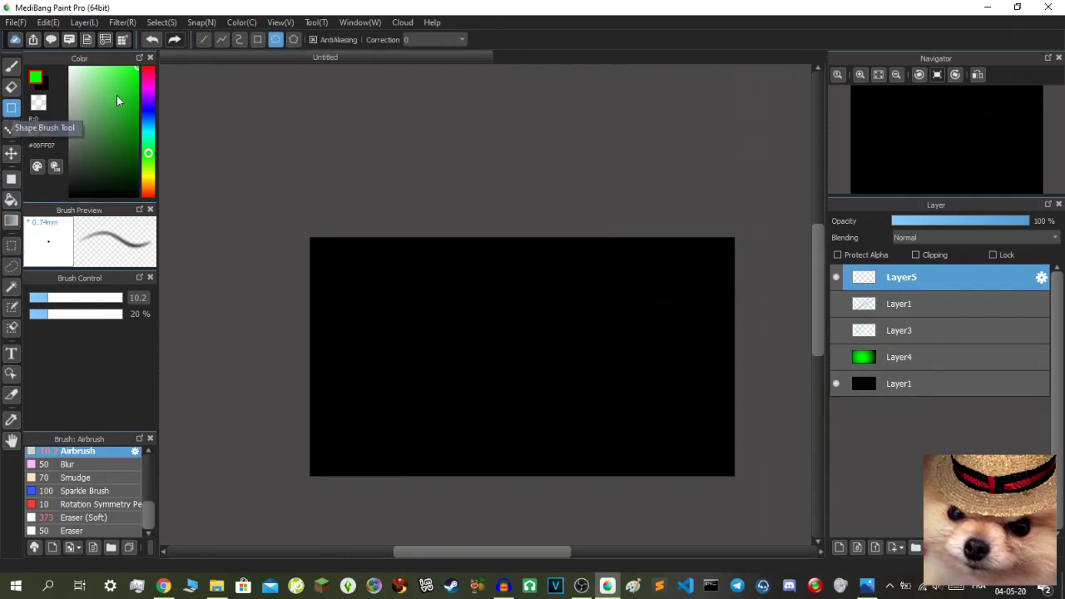
pyautogui.click(203, 40)
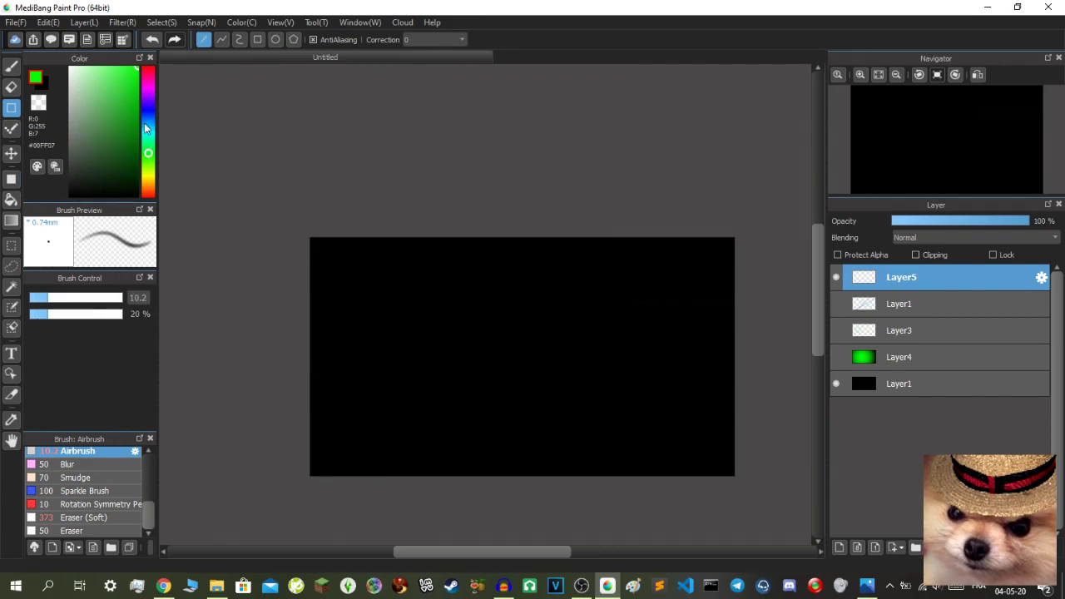
pyautogui.moveTo(103, 96); pyautogui.dragTo(109, 106)
pyautogui.moveTo(109, 101); pyautogui.dragTo(142, 66)
pyautogui.moveTo(153, 172); pyautogui.dragTo(149, 91)
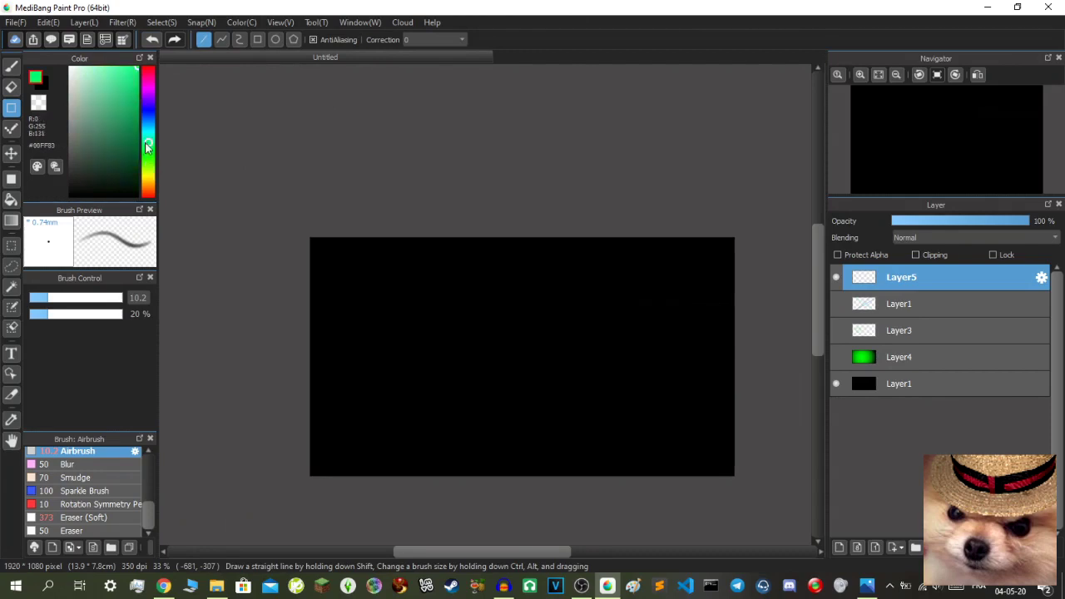
pyautogui.moveTo(149, 91); pyautogui.dragTo(152, 137)
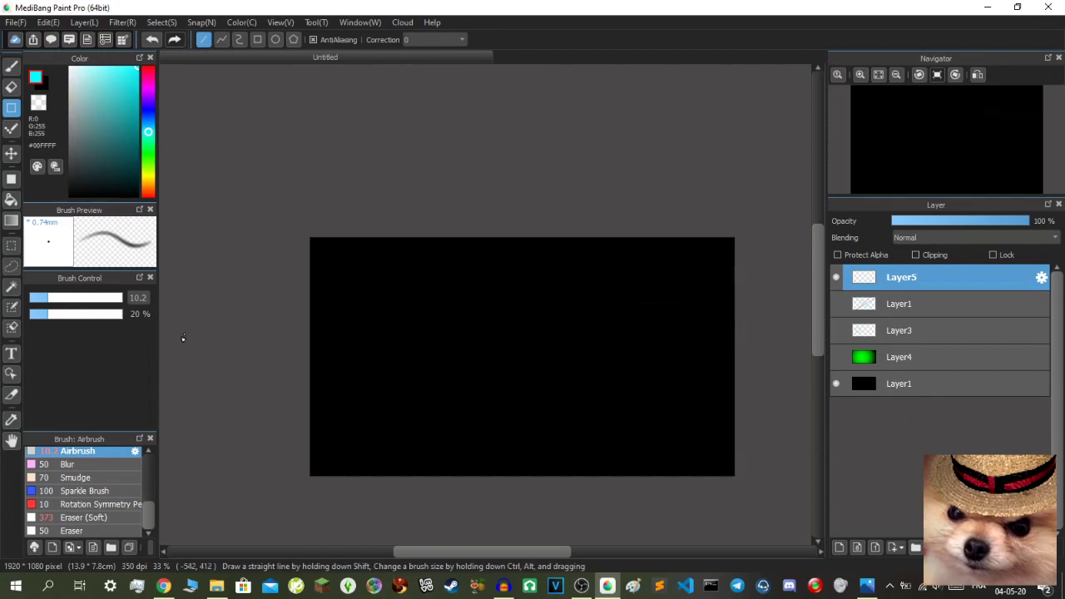
# Raise the brush size to 110 and draw a cyan diagonal from bottom-left to the top edge
pyautogui.moveTo(60, 305); pyautogui.dragTo(110, 319)
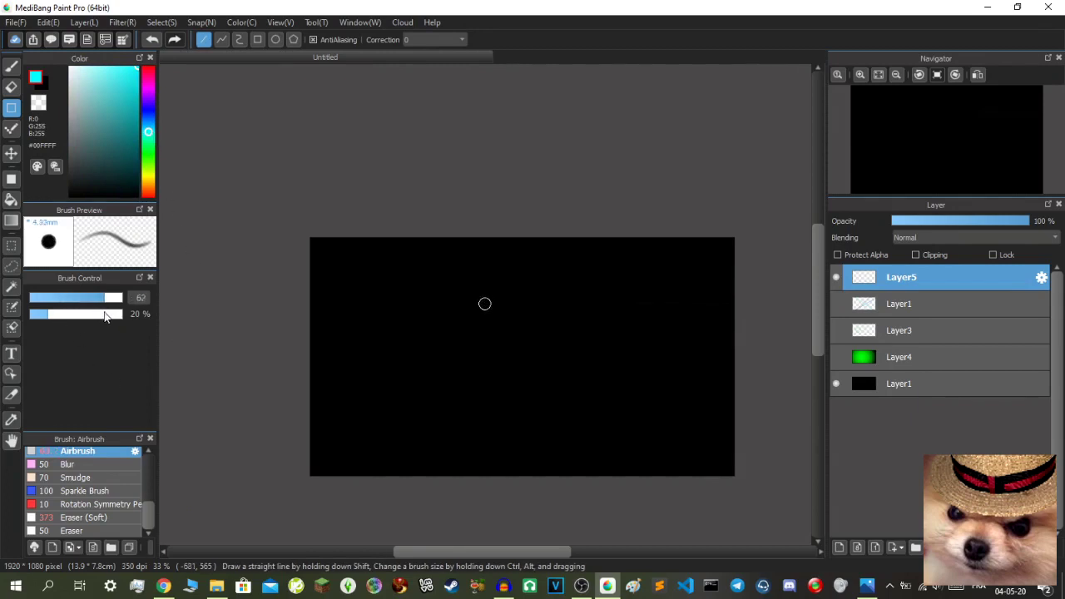
pyautogui.moveTo(111, 319); pyautogui.dragTo(115, 322)
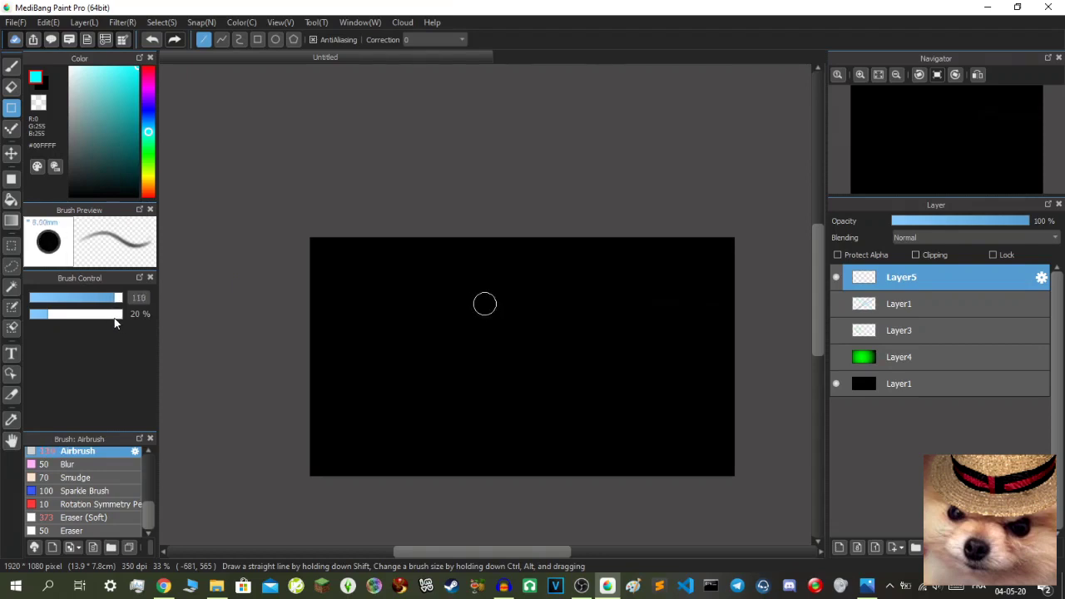
pyautogui.moveTo(323, 504); pyautogui.dragTo(683, 175)
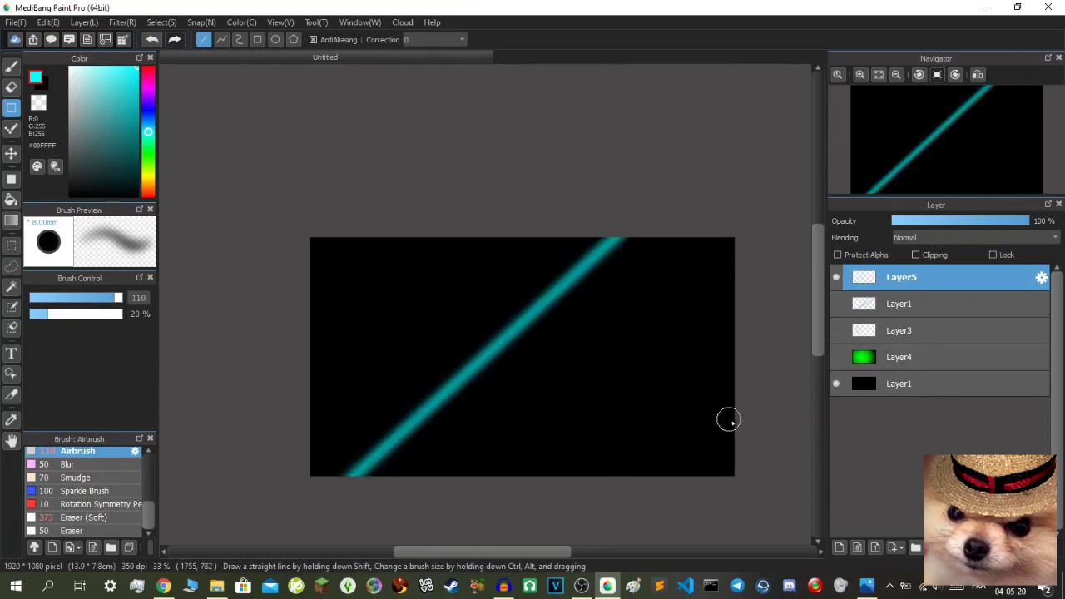
# Draw a purple neon line down the right side of the canvas
pyautogui.moveTo(673, 226); pyautogui.dragTo(737, 481)
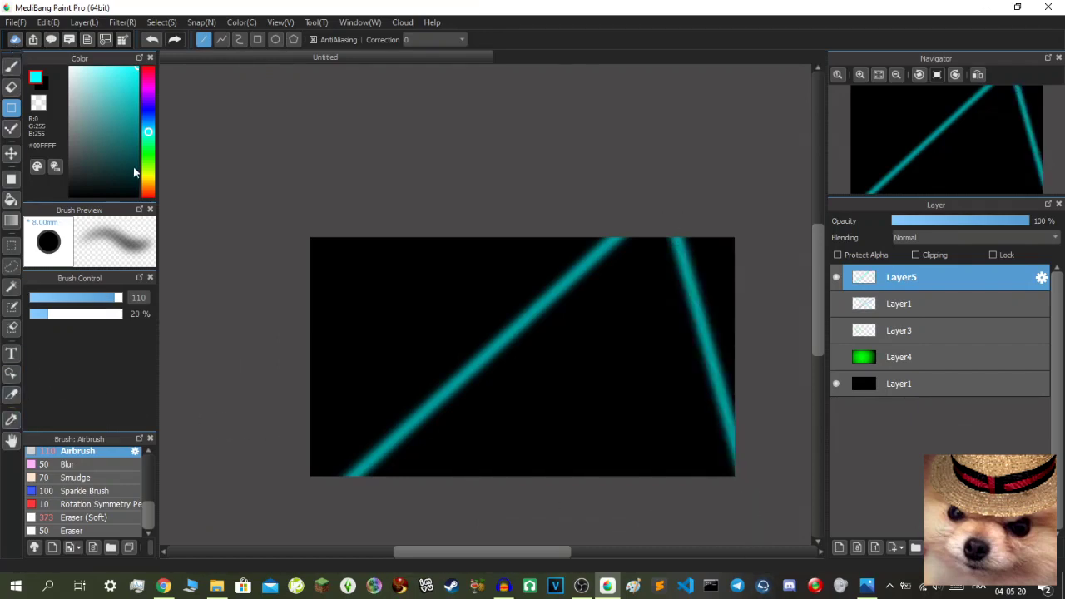
pyautogui.click(149, 103)
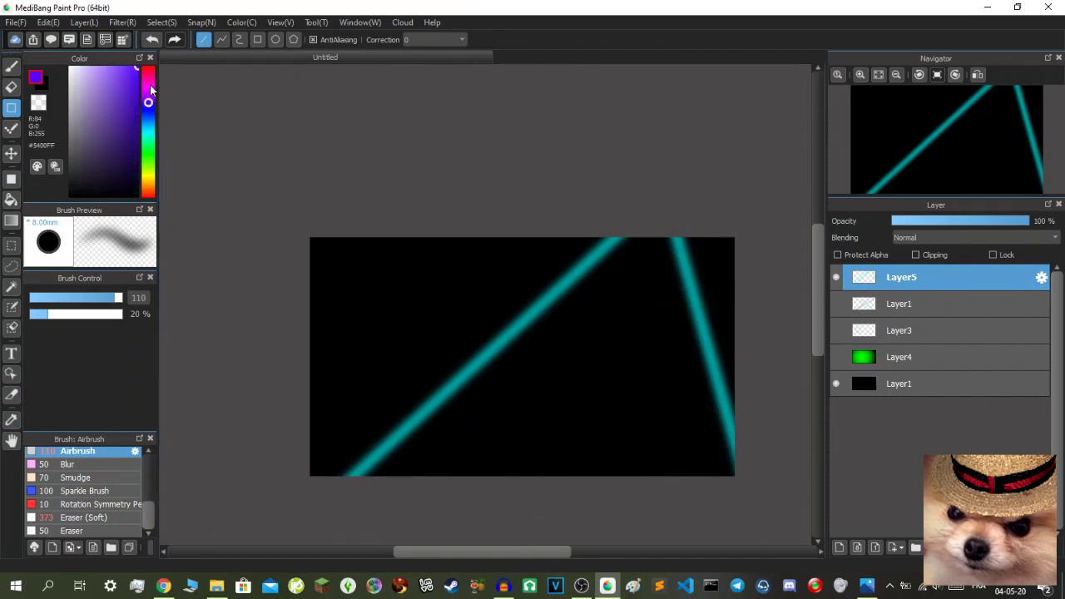
pyautogui.moveTo(150, 88); pyautogui.dragTo(148, 98)
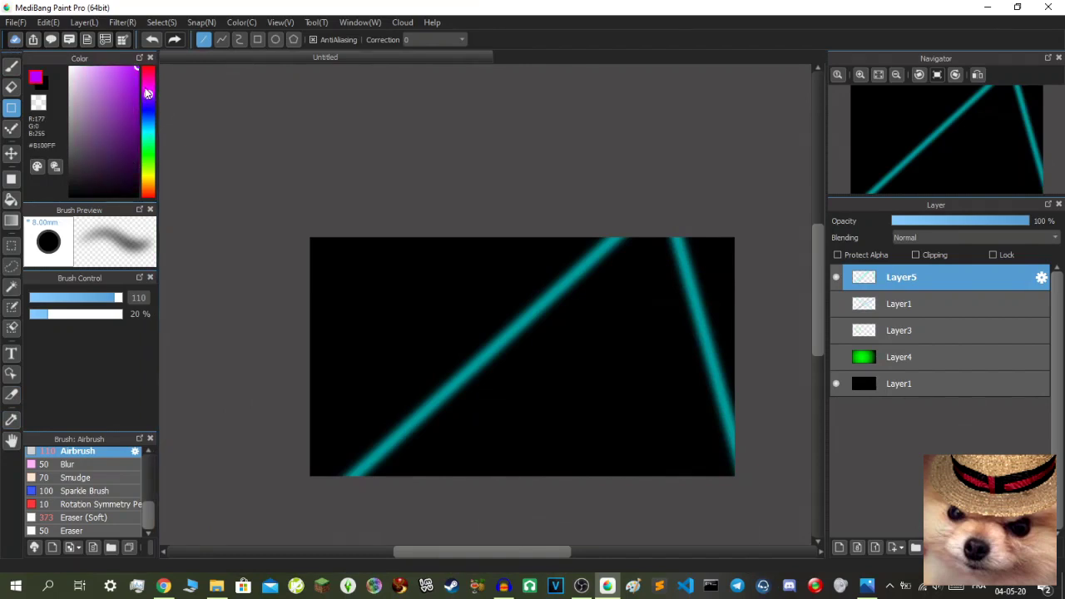
pyautogui.moveTo(671, 221); pyautogui.dragTo(755, 522)
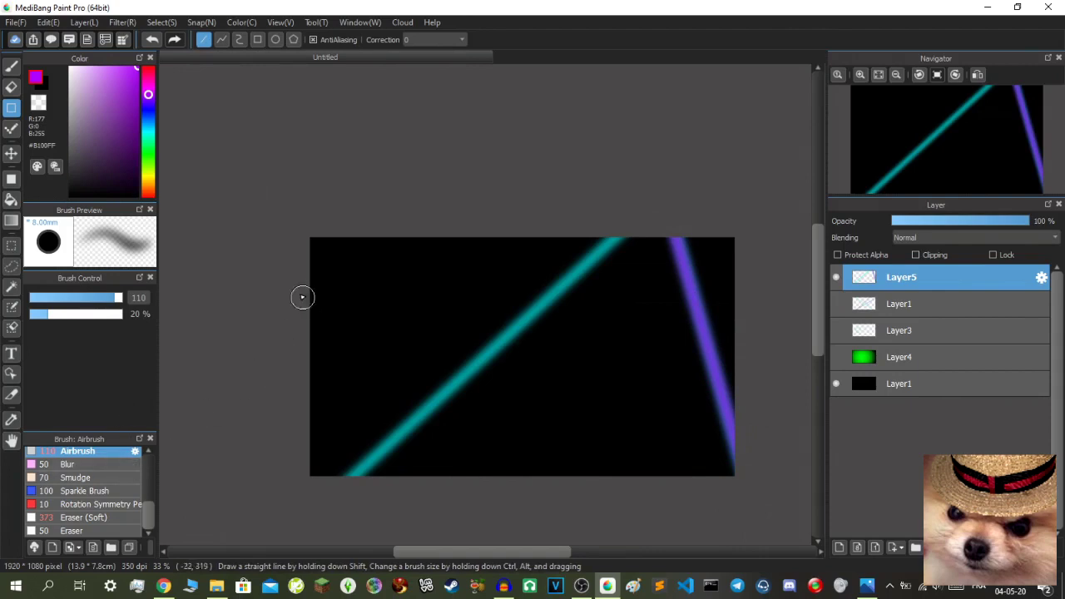
# Draw an orange neon line across the top-left of the canvas
pyautogui.click(148, 190)
pyautogui.moveTo(256, 280); pyautogui.dragTo(400, 240)
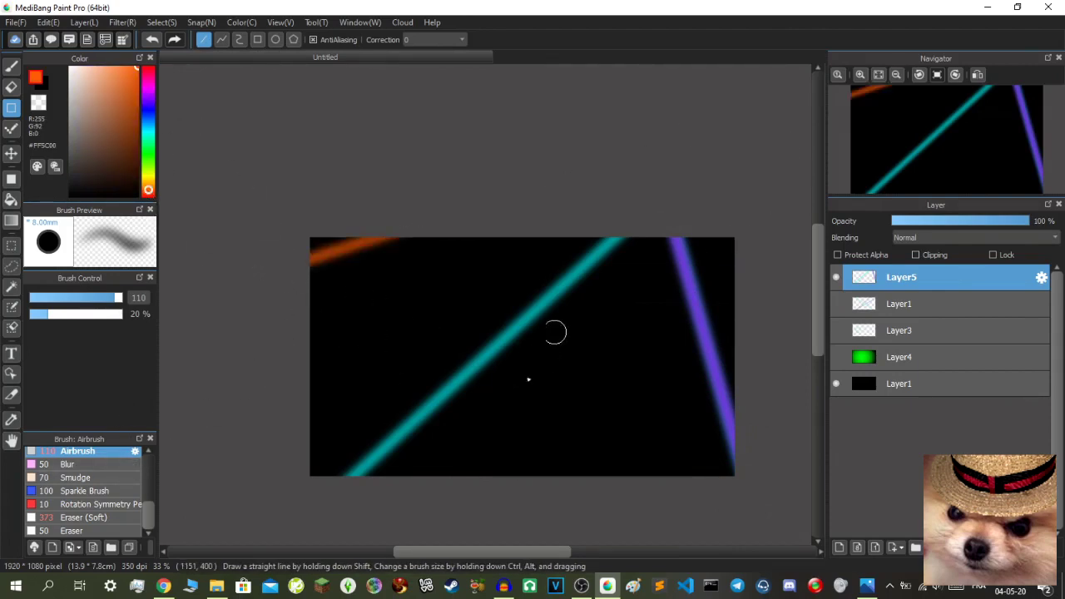
pyautogui.scroll(1, 557, 343)
pyautogui.scroll(-1, 558, 343)
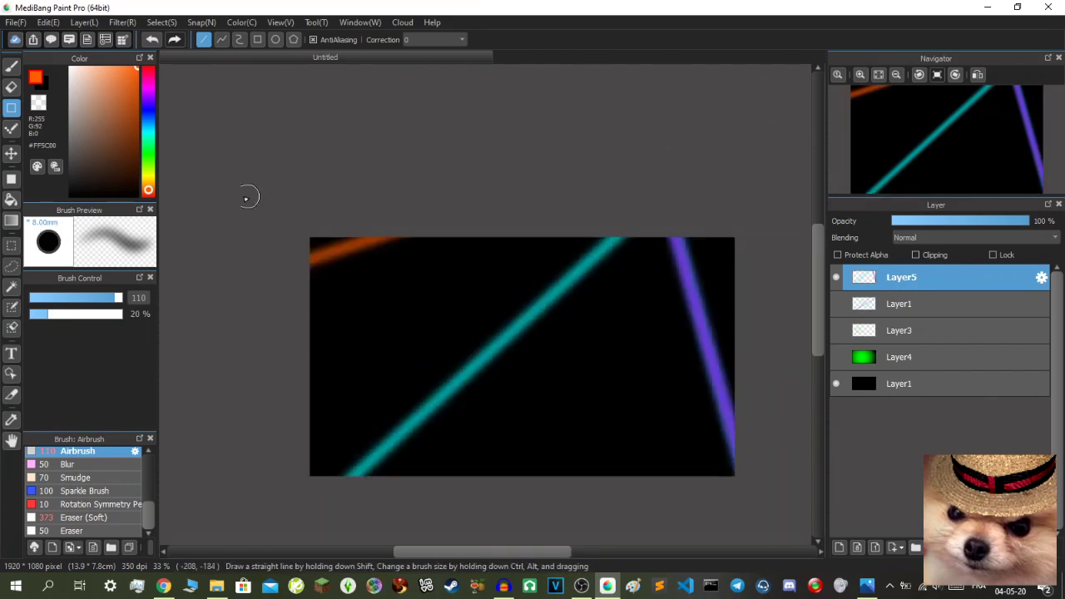
# Shrink the airbrush to size 50, undo an extra orange stroke, and switch to white
pyautogui.moveTo(108, 302); pyautogui.dragTo(100, 305)
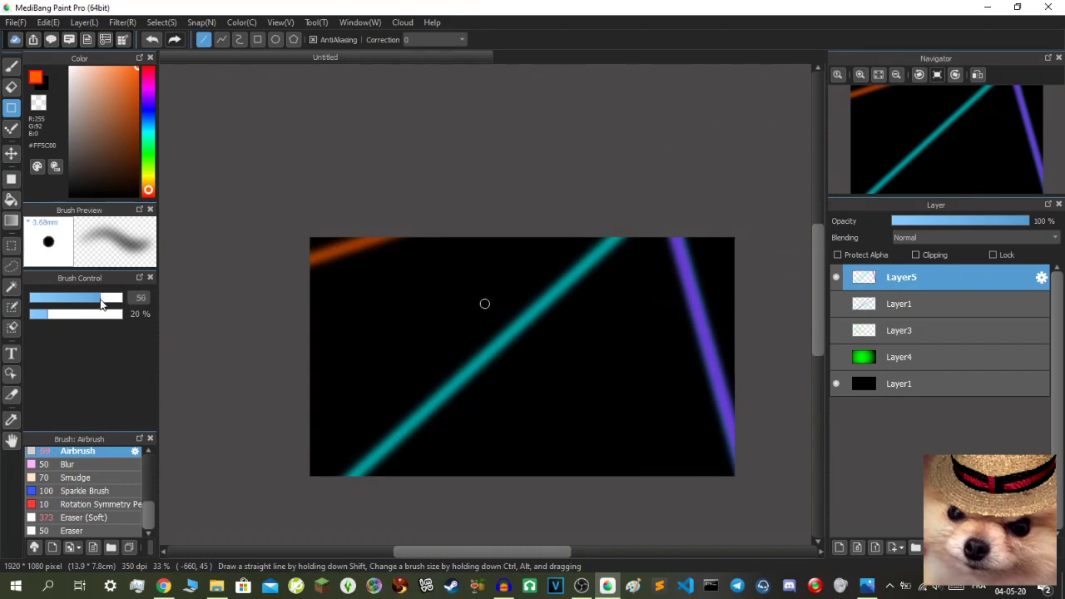
pyautogui.moveTo(304, 268); pyautogui.dragTo(499, 239)
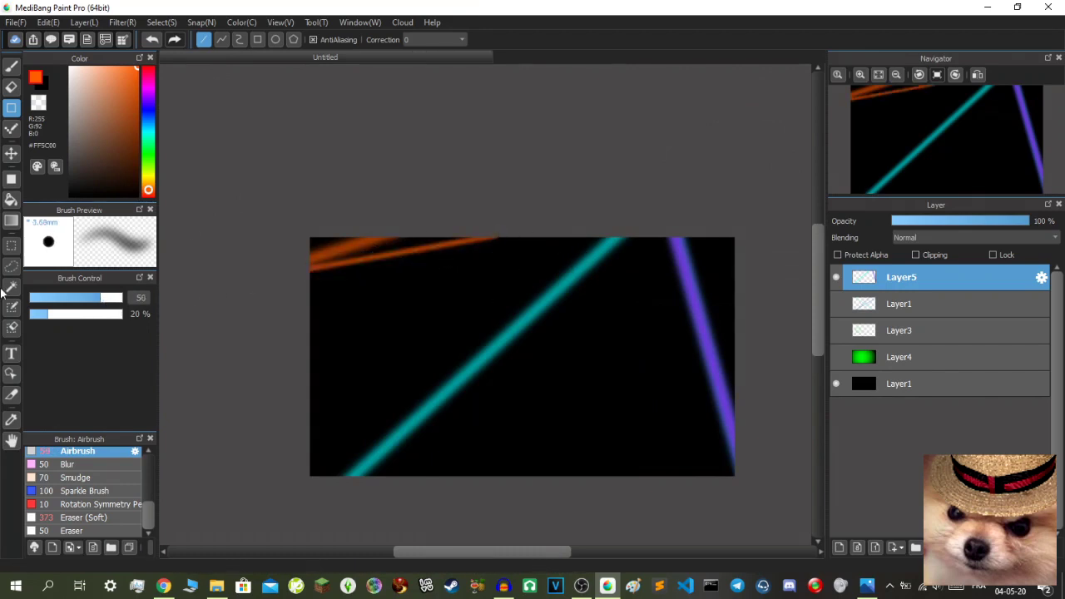
pyautogui.click(150, 42)
pyautogui.moveTo(89, 58)
pyautogui.mouseDown()
pyautogui.moveTo(69, 72)
pyautogui.moveTo(91, 62)
pyautogui.moveTo(65, 57)
pyautogui.mouseUp()
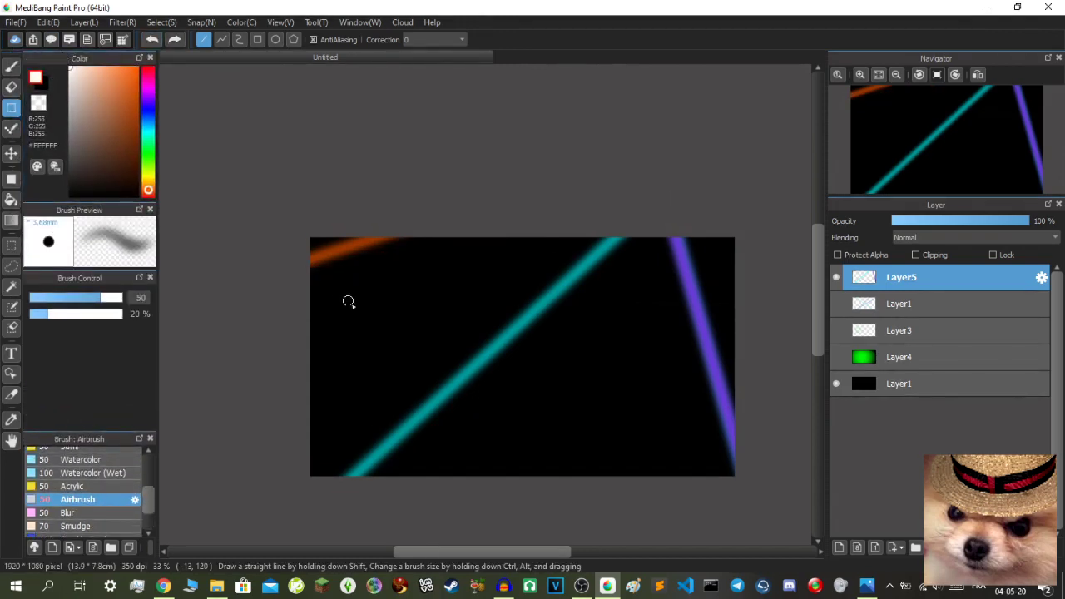
# Lay a thin straight white core along the orange stroke using a size-35 airbrush
pyautogui.keyDown('shift'); pyautogui.click(424, 224); pyautogui.keyUp('shift')
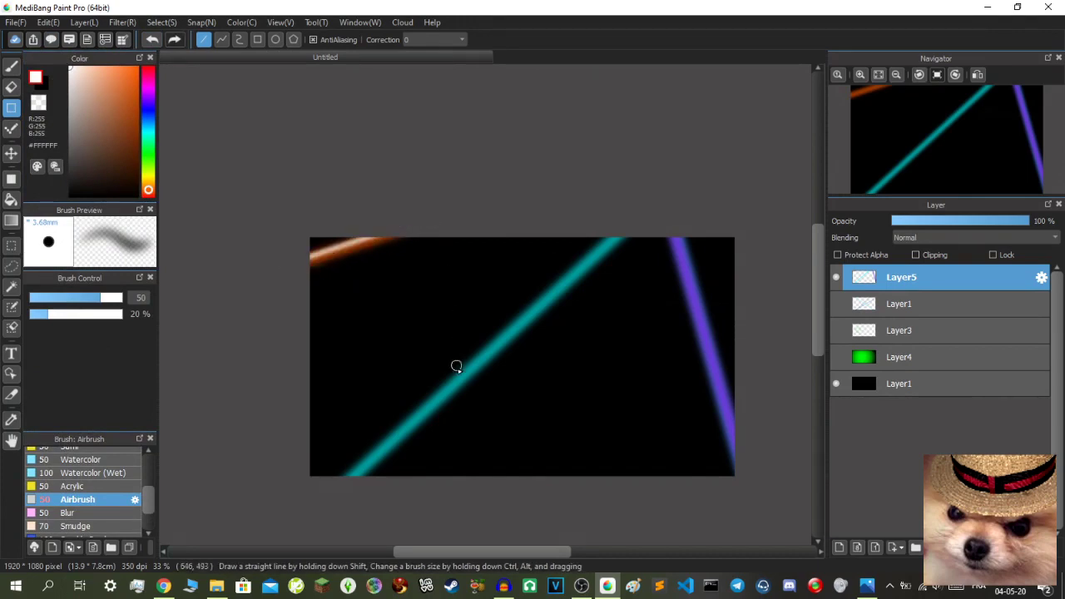
pyautogui.click(153, 39)
pyautogui.click(288, 269)
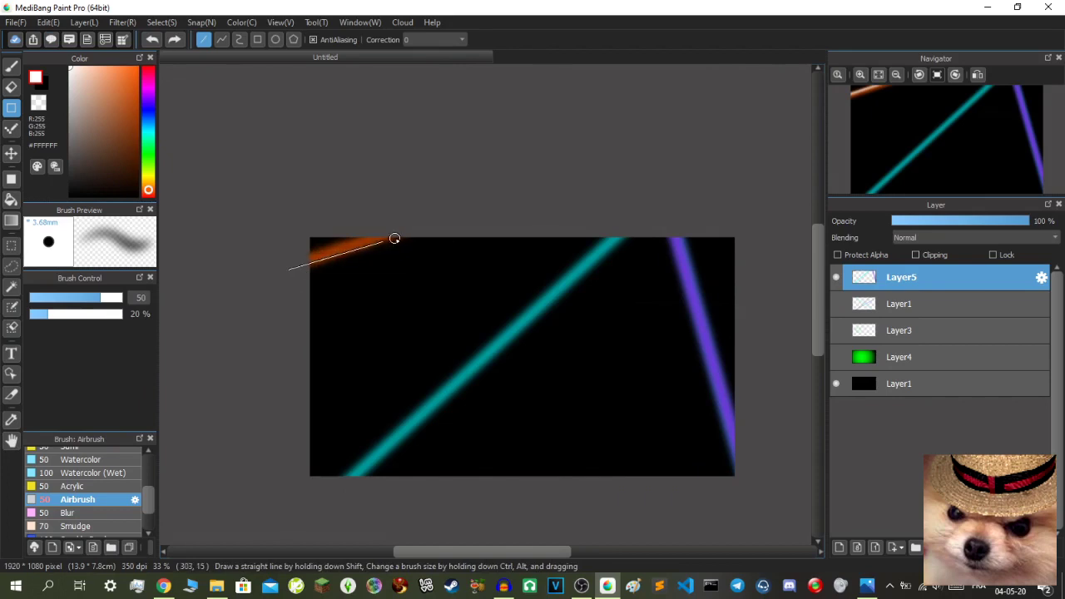
pyautogui.keyDown('shift'); pyautogui.click(410, 223); pyautogui.keyUp('shift')
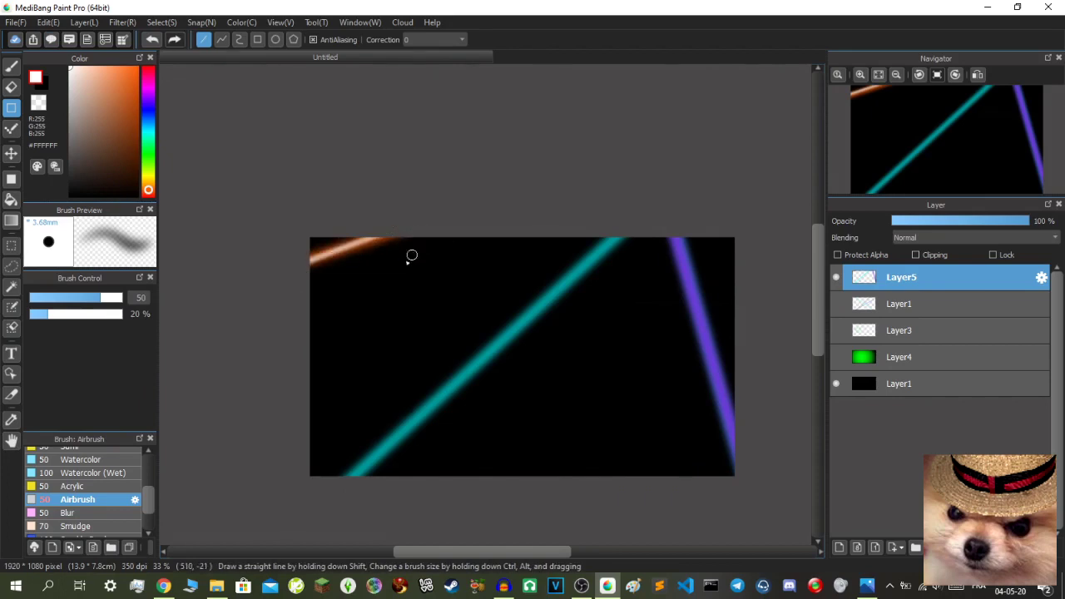
pyautogui.click(152, 39)
pyautogui.moveTo(100, 298); pyautogui.dragTo(91, 303)
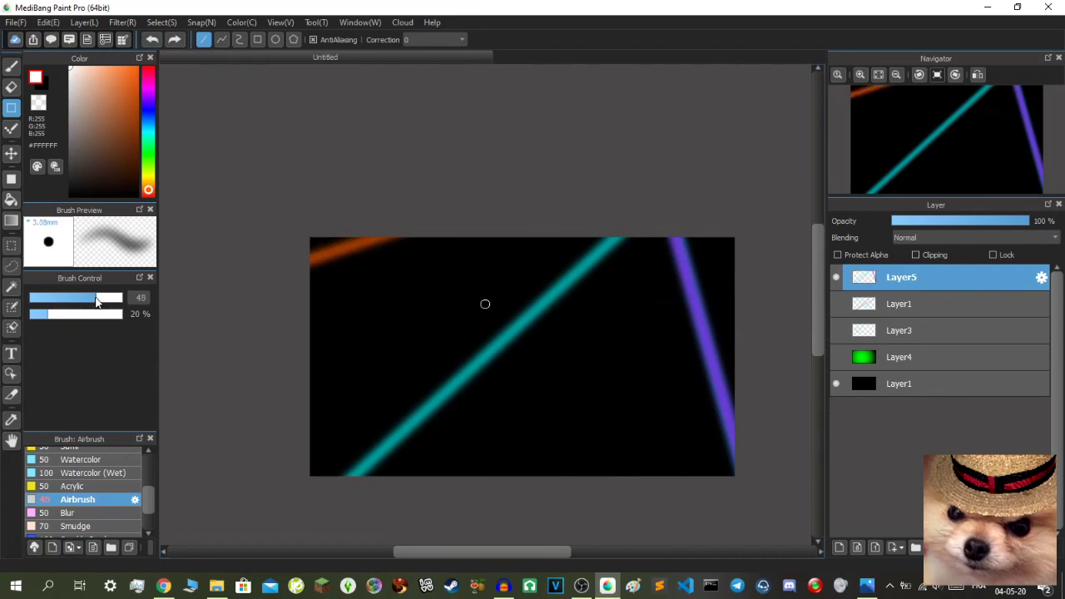
pyautogui.click(277, 272)
pyautogui.keyDown('shift'); pyautogui.click(421, 226); pyautogui.keyUp('shift')
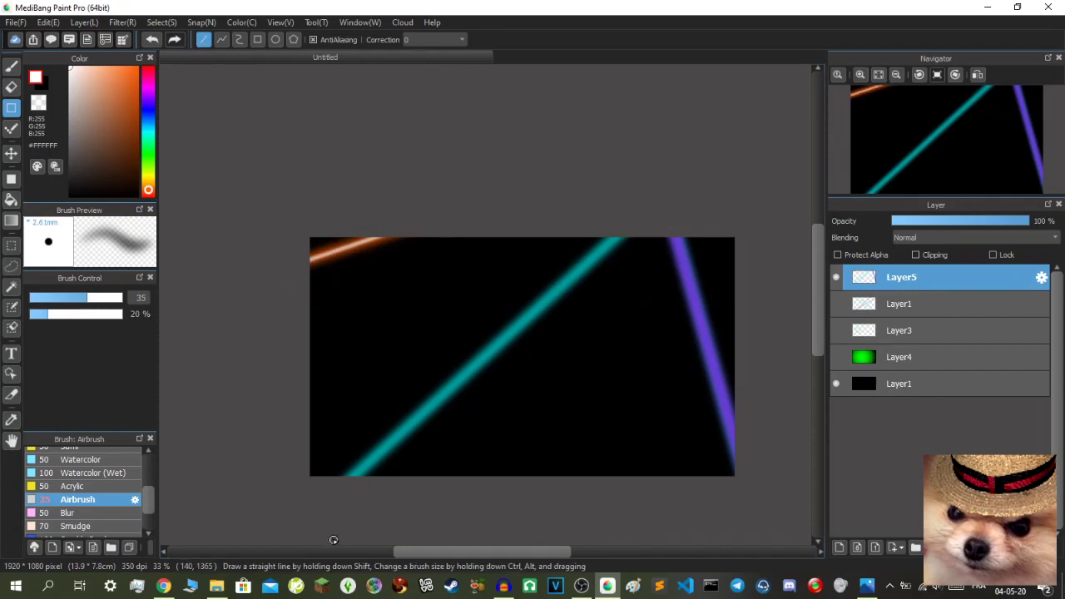
# Lay a straight white core along the cyan line, redoing it until it sits right
pyautogui.click(321, 500)
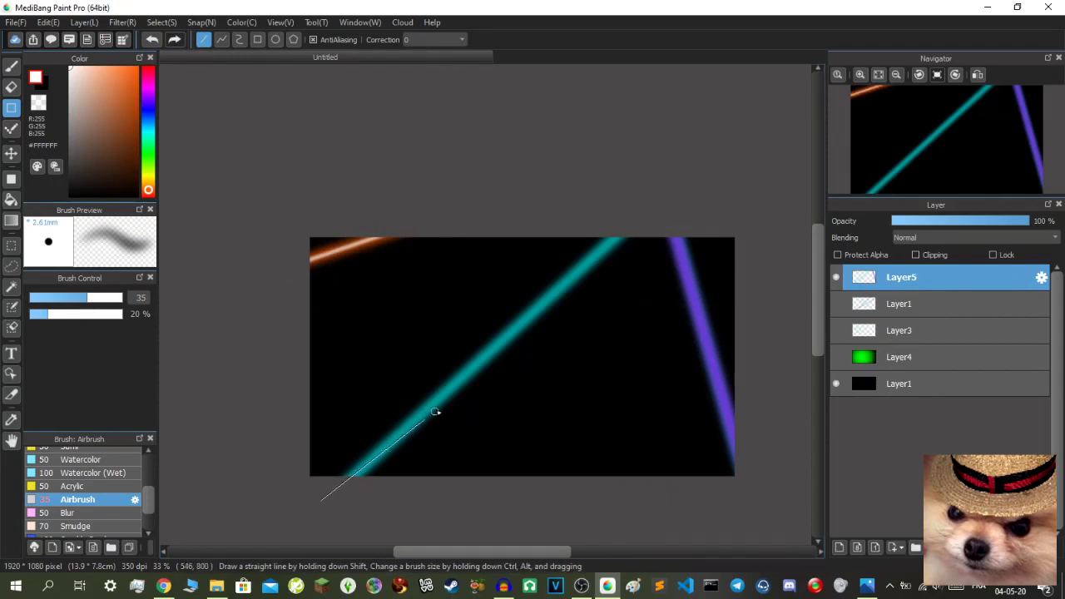
pyautogui.click(646, 215)
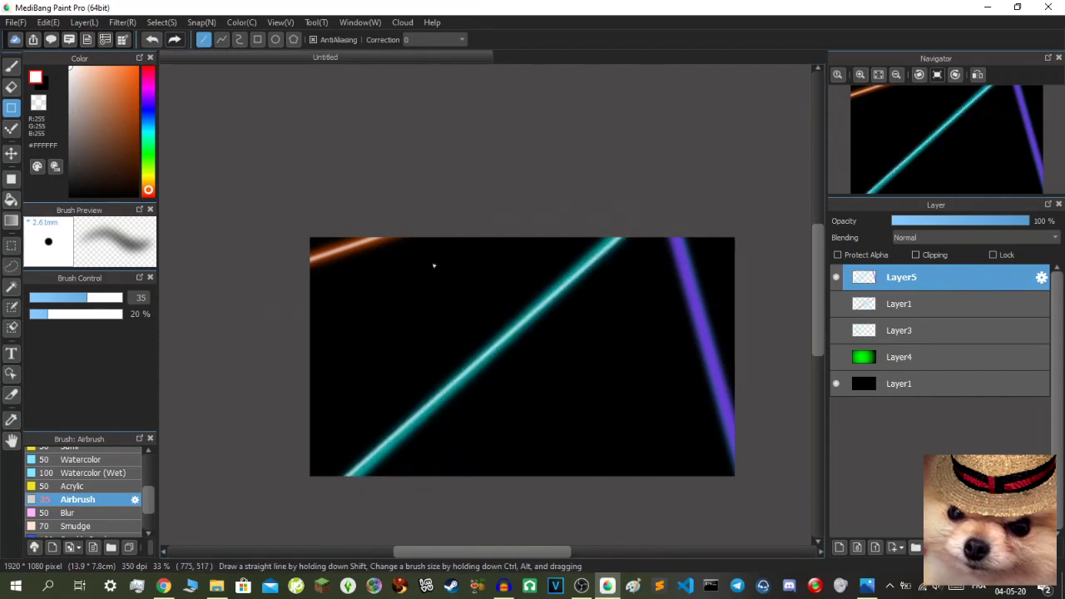
pyautogui.click(153, 41)
pyautogui.moveTo(331, 490); pyautogui.dragTo(412, 426)
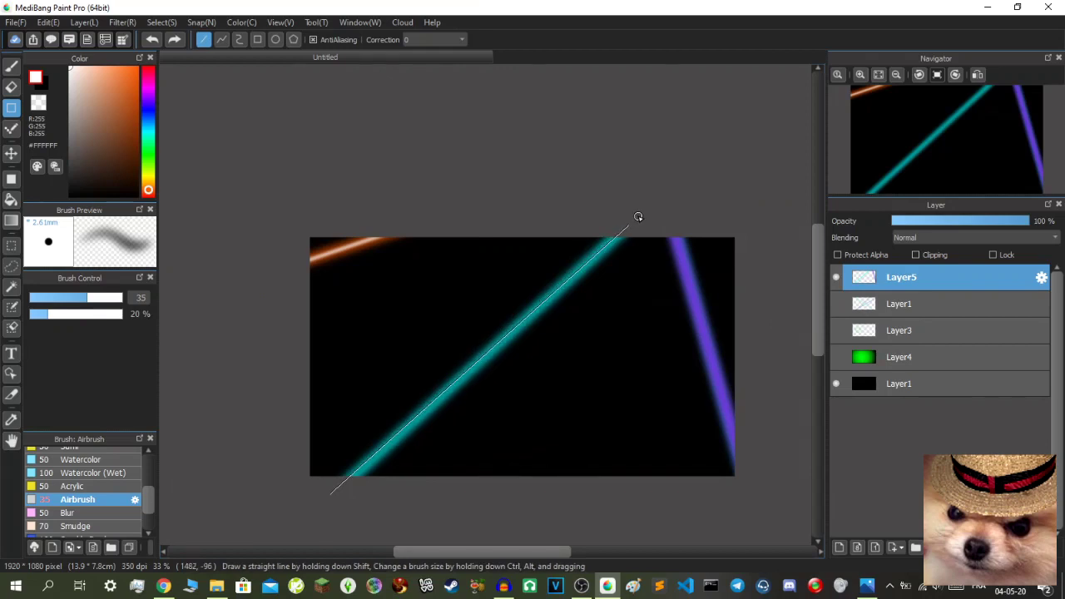
pyautogui.keyDown('shift'); pyautogui.click(638, 215); pyautogui.keyUp('shift')
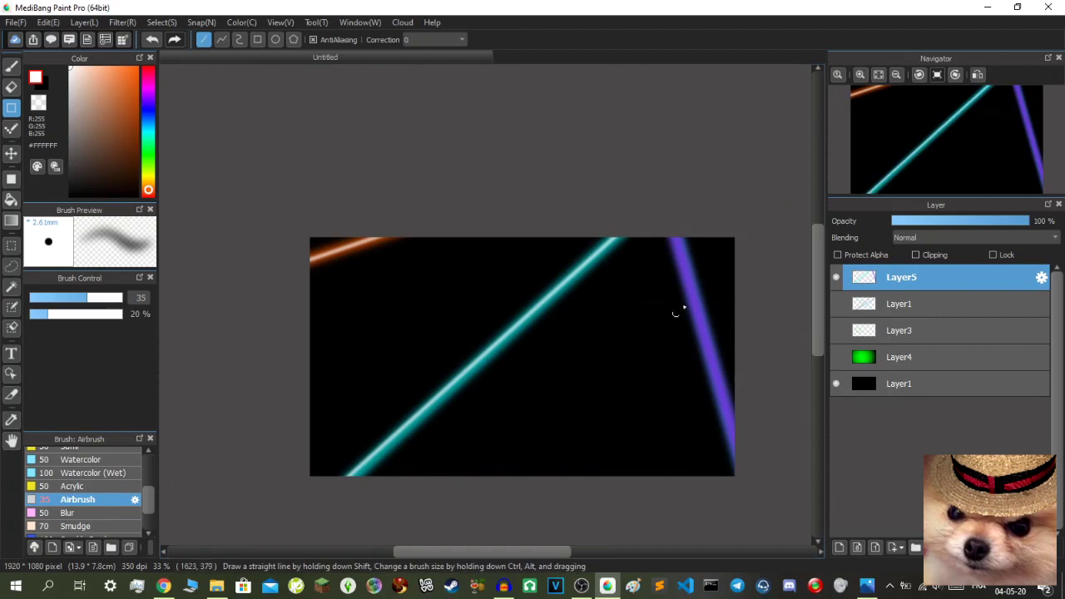
pyautogui.click(153, 39)
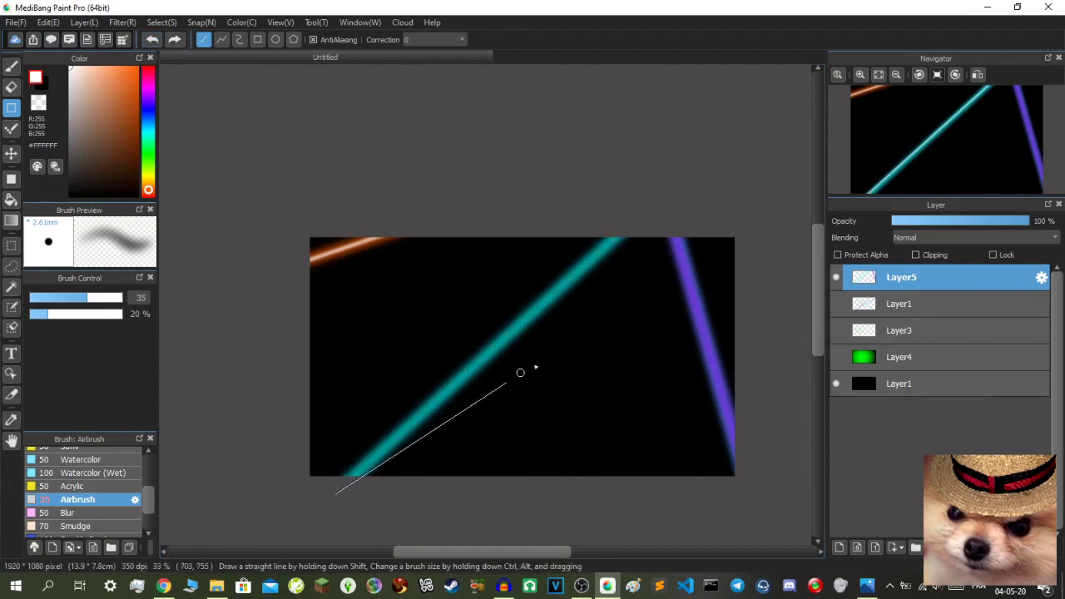
pyautogui.keyDown('shift'); pyautogui.click(341, 485); pyautogui.keyUp('shift')
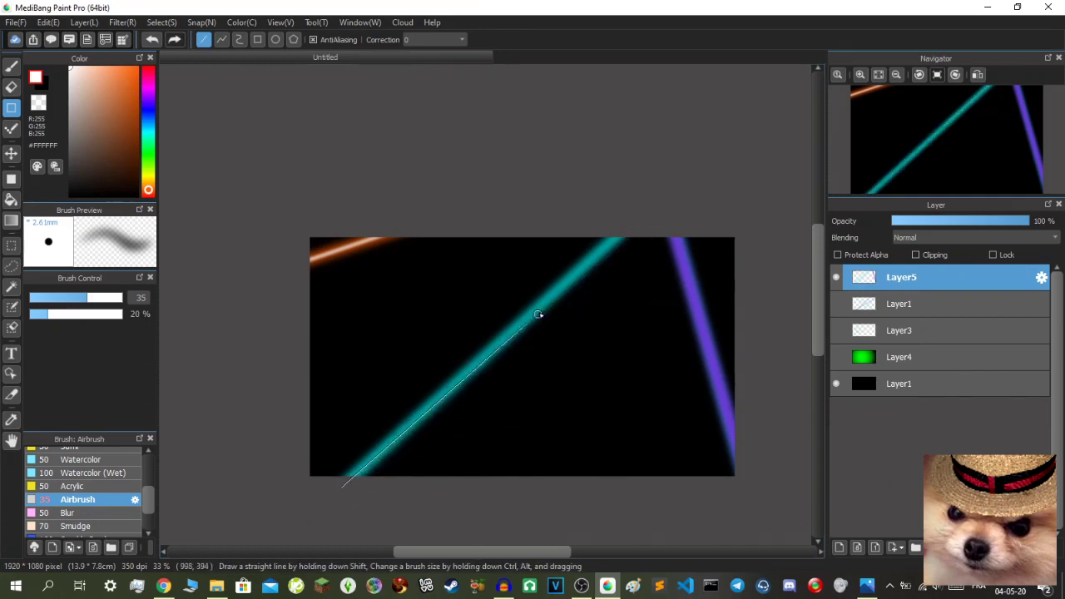
pyautogui.keyDown('shift'); pyautogui.click(641, 213); pyautogui.keyUp('shift')
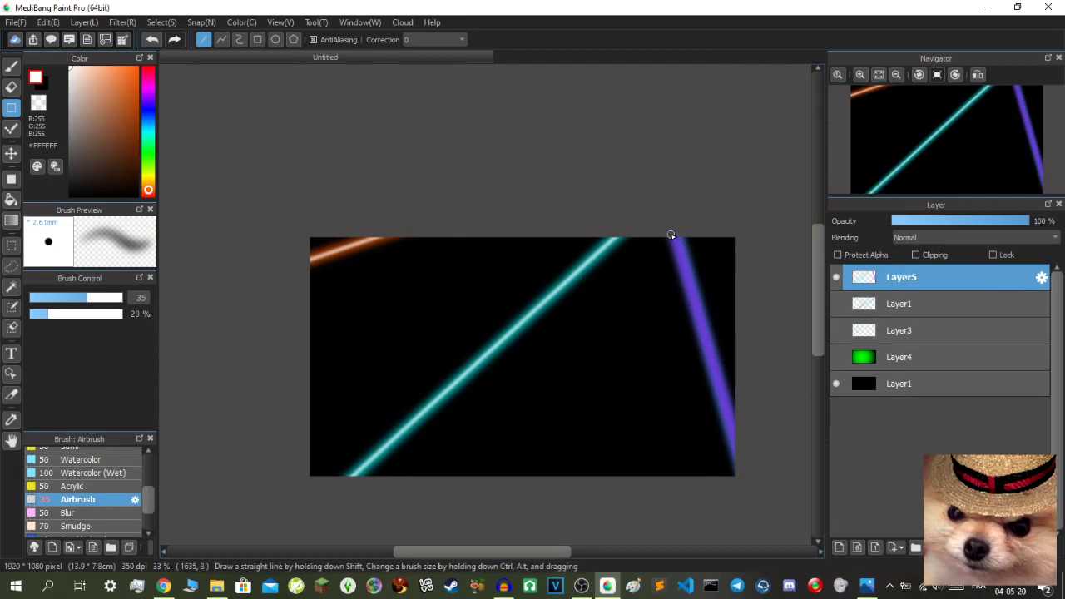
# Trace a thin white core down the purple neon streak
pyautogui.moveTo(672, 224); pyautogui.dragTo(756, 512)
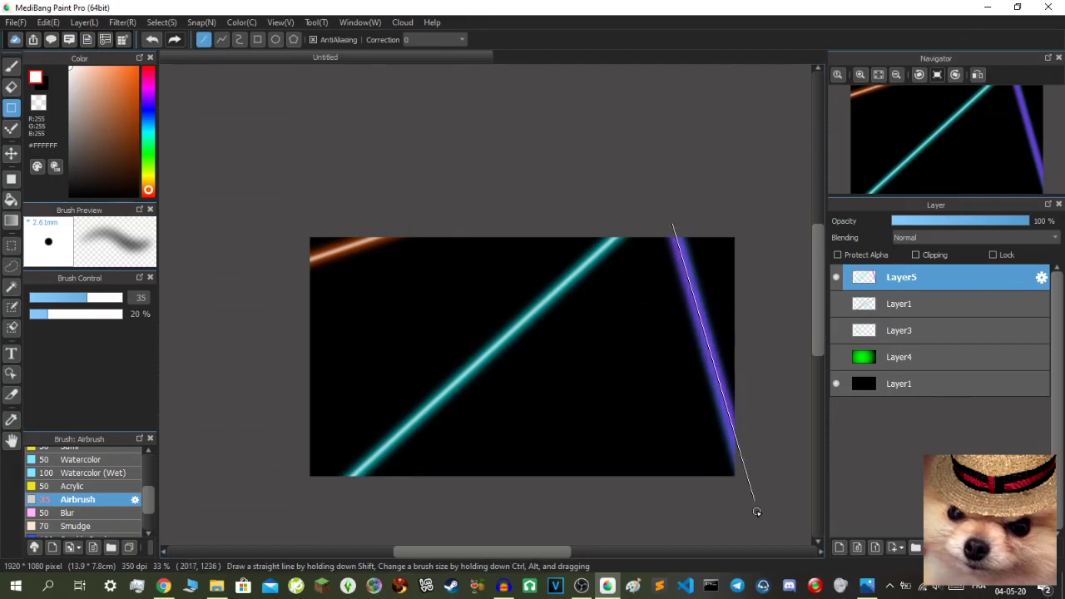
pyautogui.moveTo(757, 511); pyautogui.dragTo(756, 516)
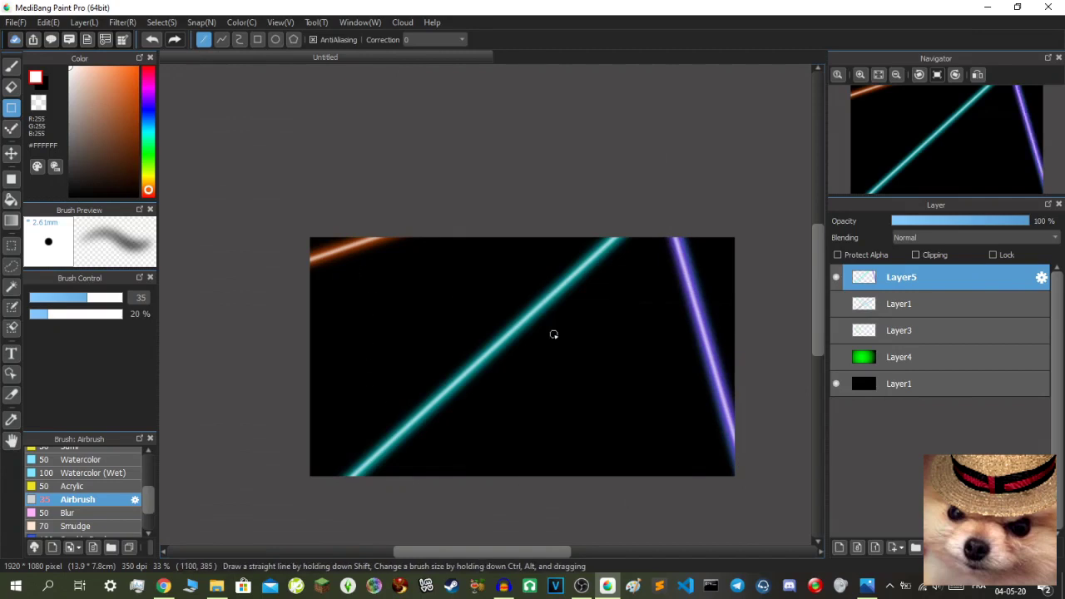
pyautogui.scroll(-3, 555, 333)
pyautogui.scroll(3, 439, 361)
pyautogui.scroll(1, 439, 361)
pyautogui.scroll(-3, 706, 375)
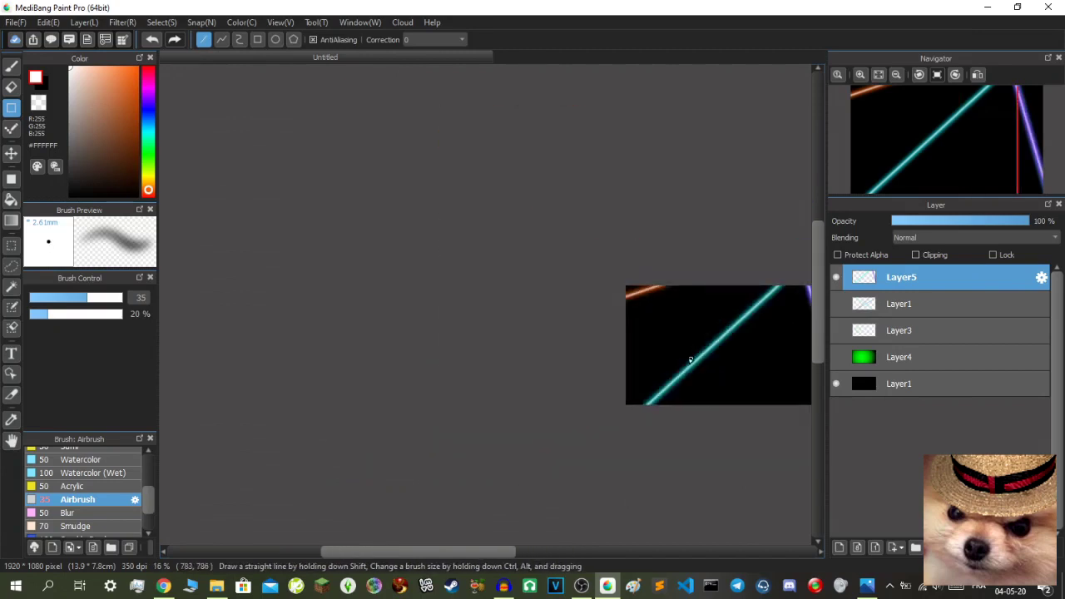
pyautogui.scroll(1, 647, 345)
pyautogui.moveTo(463, 560); pyautogui.dragTo(541, 548)
pyautogui.scroll(-1, 589, 421)
pyautogui.scroll(2, 591, 421)
pyautogui.scroll(1, 591, 421)
pyautogui.scroll(-1, 591, 421)
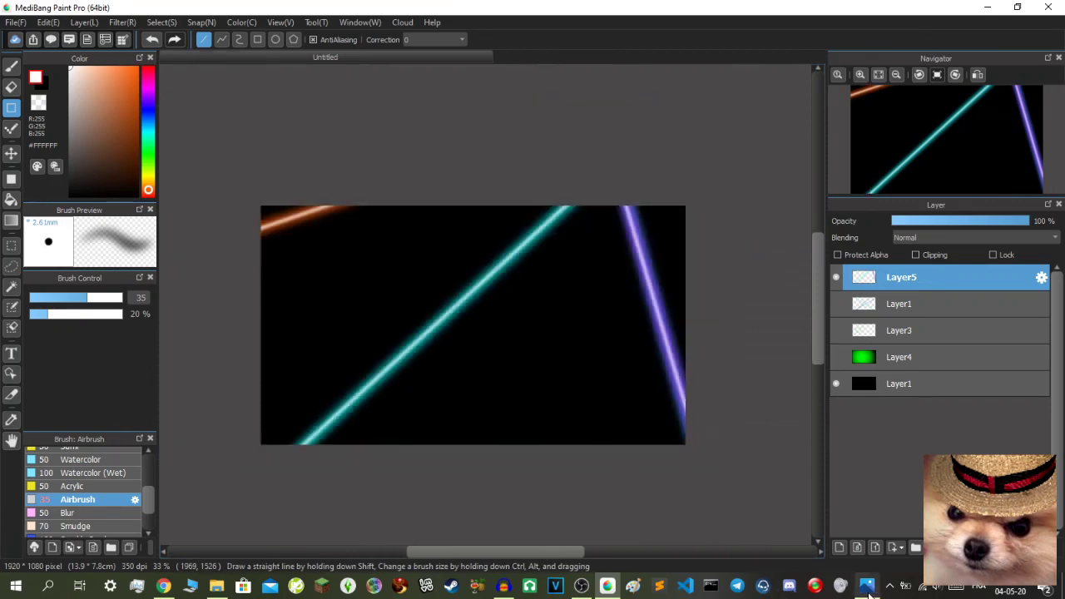
pyautogui.click(867, 587)
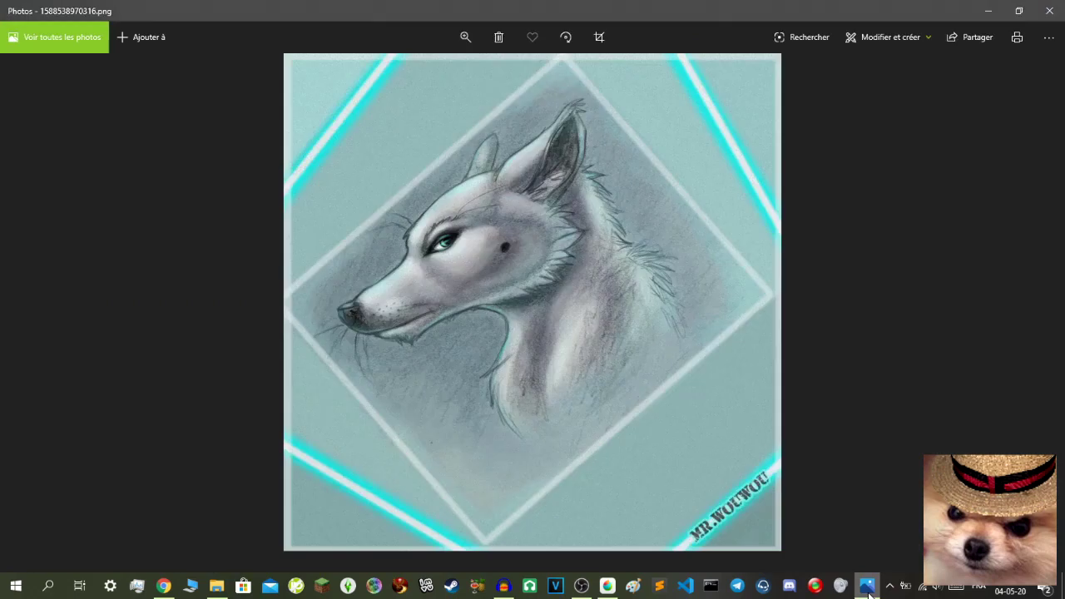
# Glance at the neon-framed wolf 1588538970316.png in Photos, then hide it again
pyautogui.click(868, 593)
pyautogui.click(868, 592)
pyautogui.click(868, 593)
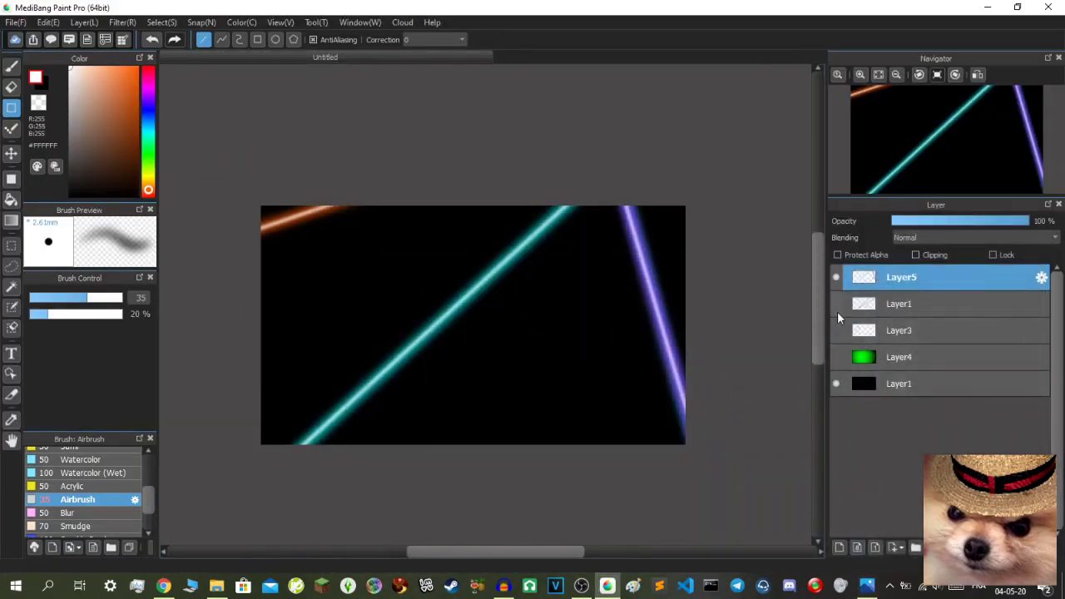
# Turn on the crossing-lines layer, the green circle layer and the green gradient background layer
pyautogui.click(836, 304)
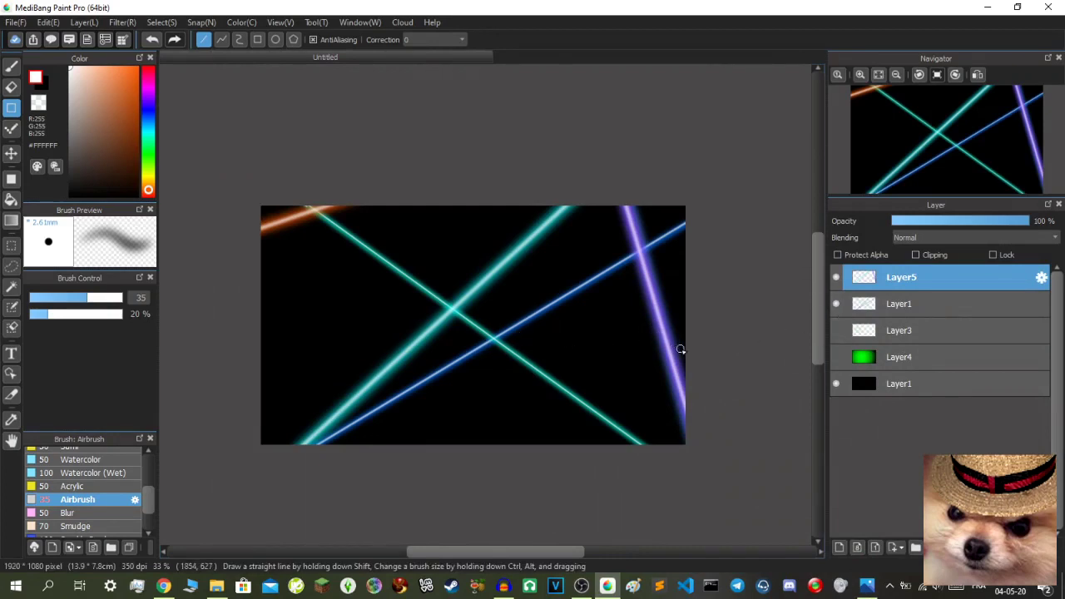
pyautogui.scroll(1, 486, 365)
pyautogui.scroll(-1, 488, 367)
pyautogui.click(836, 330)
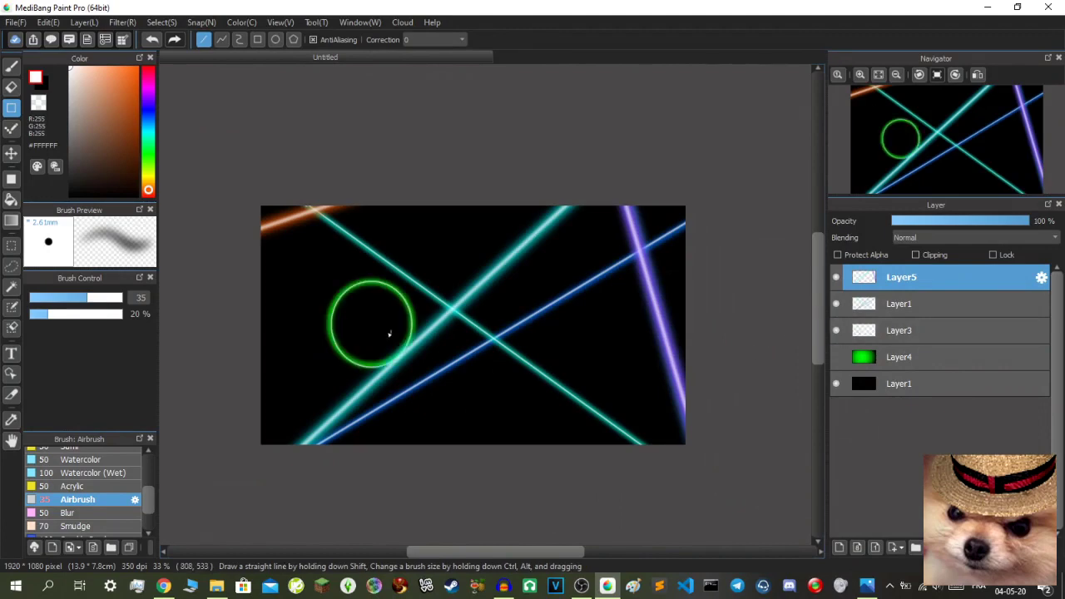
pyautogui.scroll(1, 380, 343)
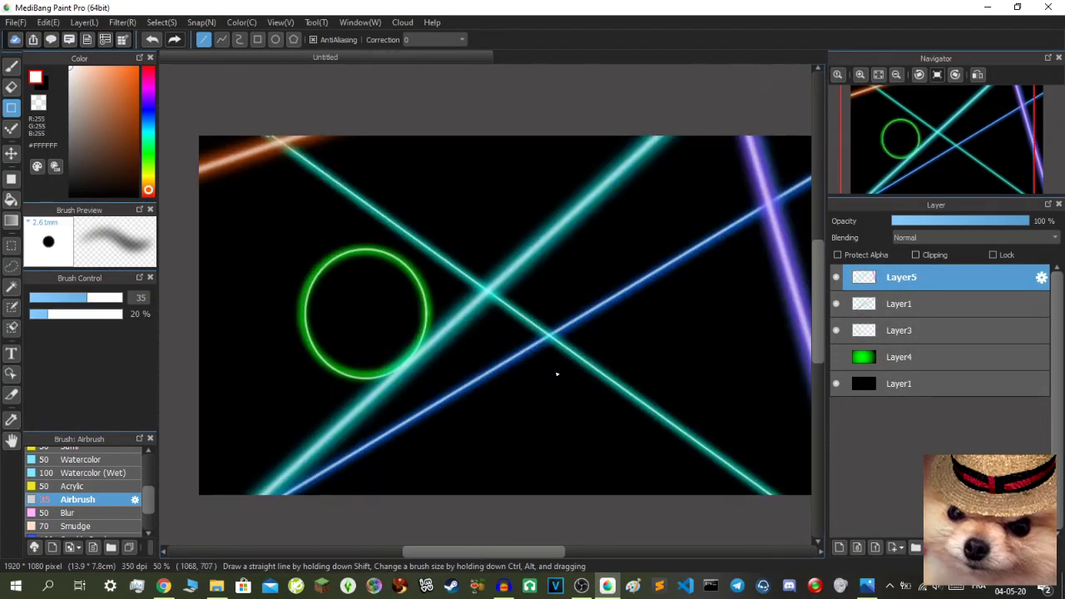
pyautogui.scroll(-1, 565, 344)
pyautogui.scroll(1, 641, 359)
pyautogui.scroll(-1, 642, 361)
pyautogui.scroll(1, 642, 361)
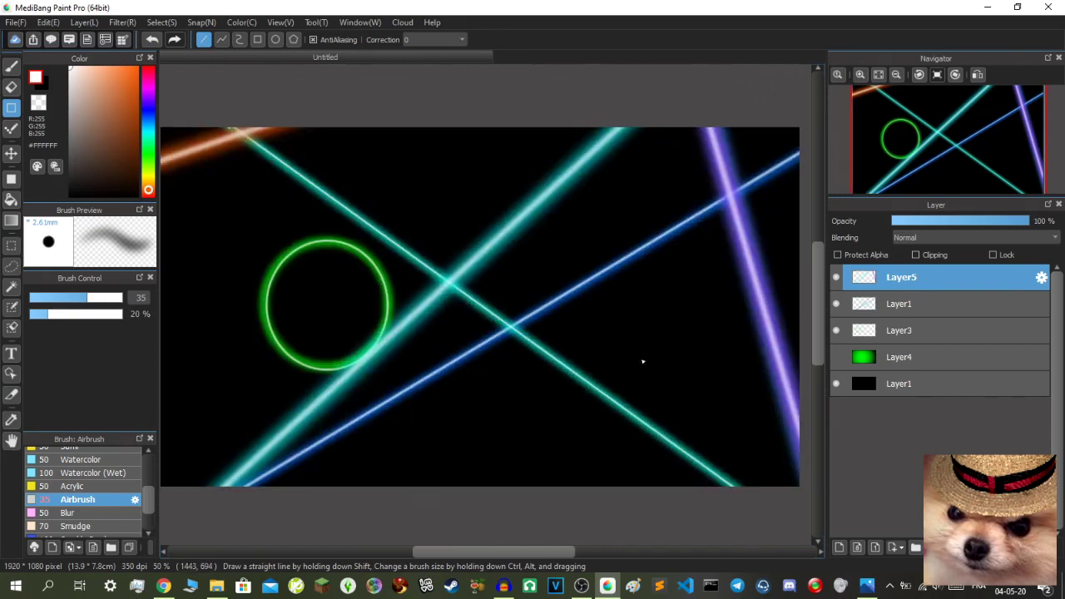
pyautogui.click(836, 357)
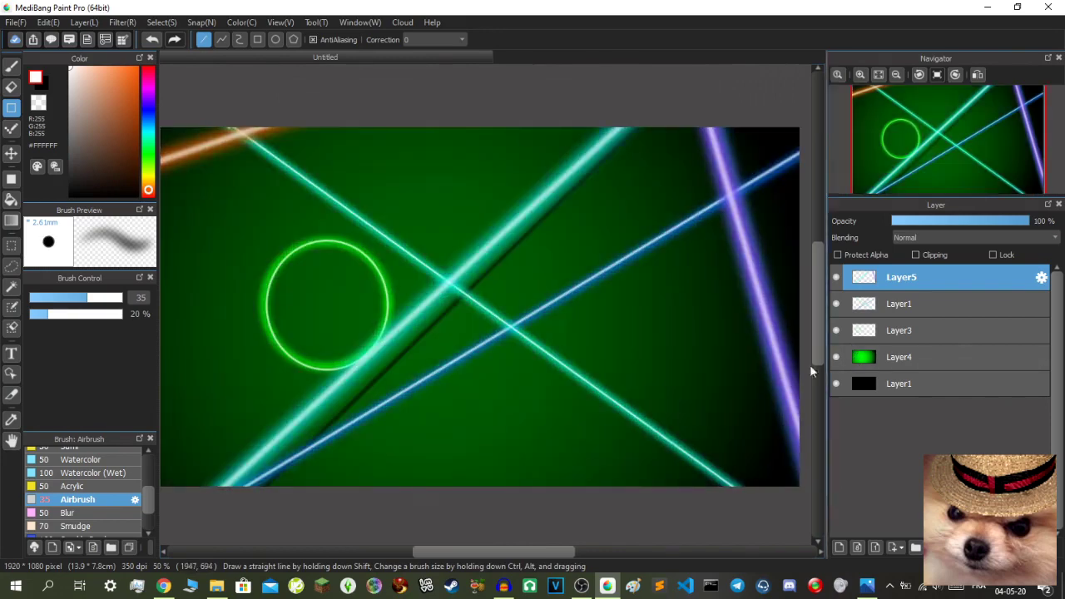
pyautogui.scroll(-1, 545, 367)
pyautogui.scroll(1, 545, 366)
pyautogui.scroll(-1, 546, 368)
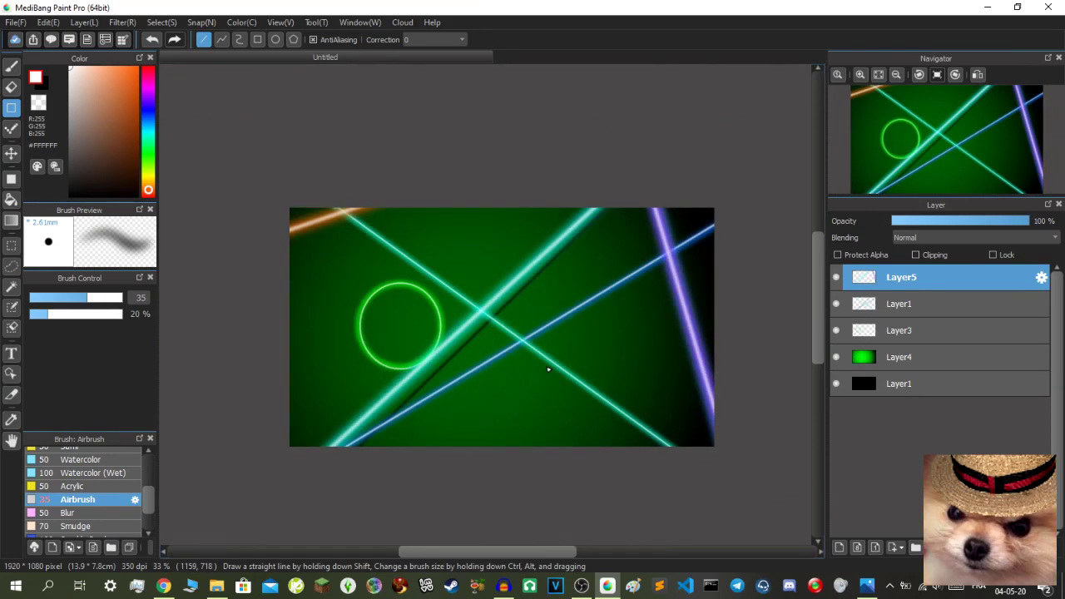
pyautogui.scroll(3, 549, 368)
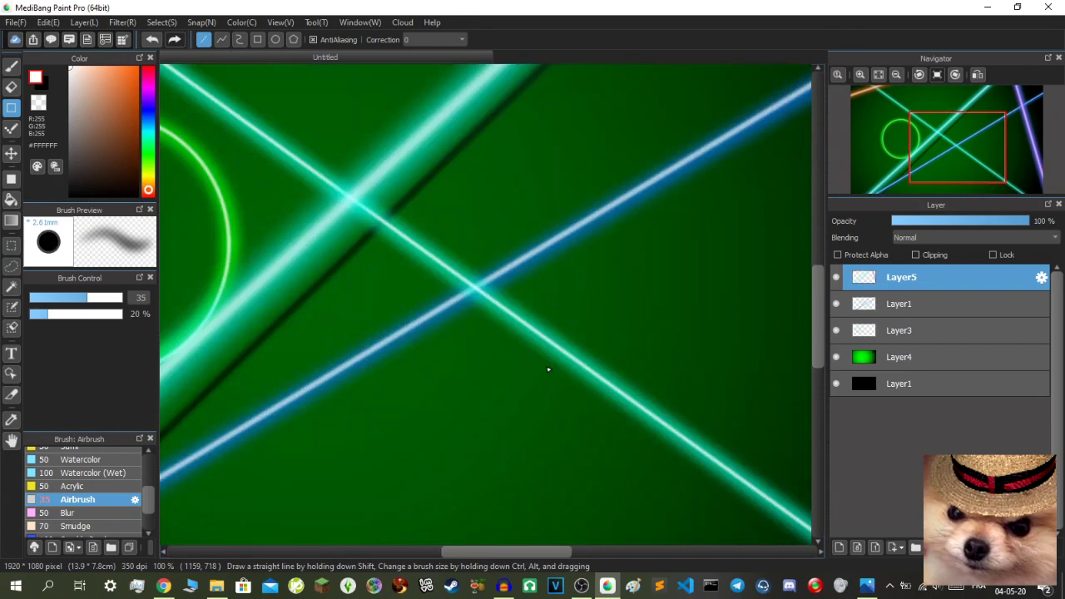
pyautogui.scroll(-1, 548, 369)
pyautogui.scroll(-1, 548, 368)
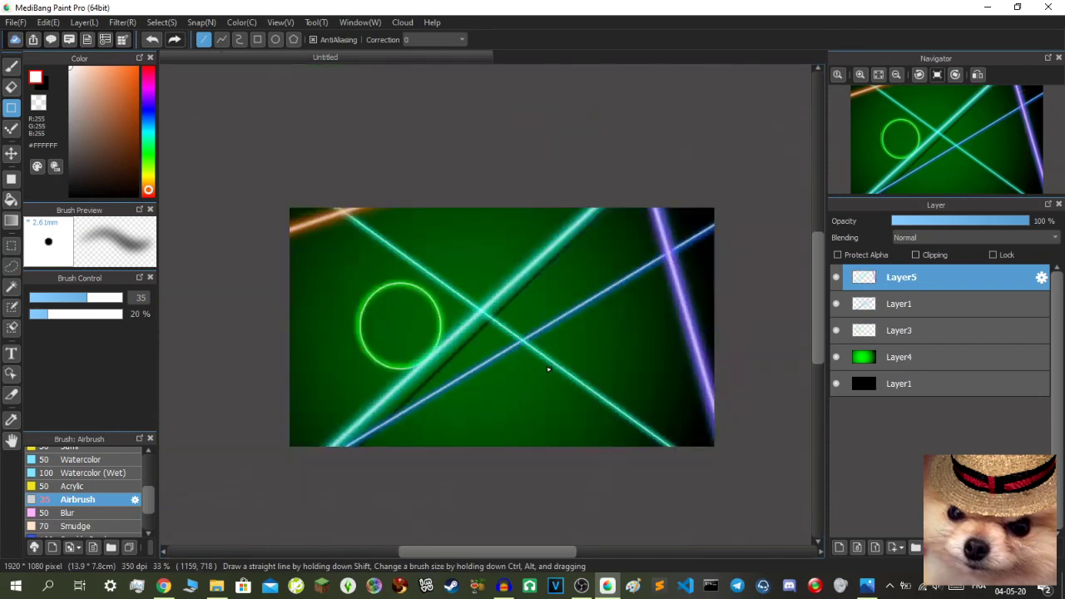
pyautogui.scroll(2, 549, 369)
pyautogui.scroll(-1, 549, 369)
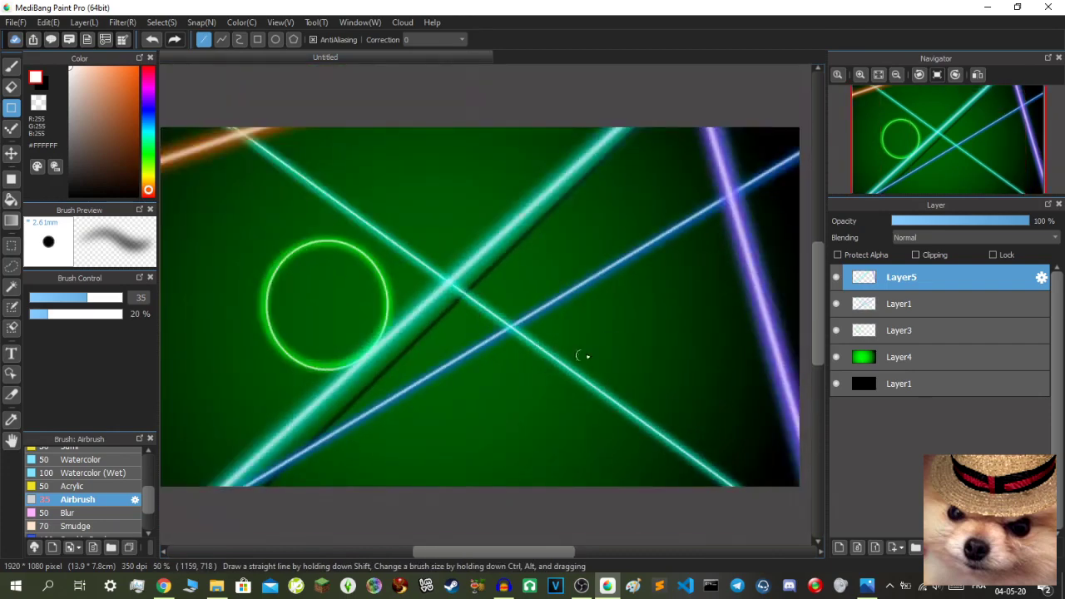